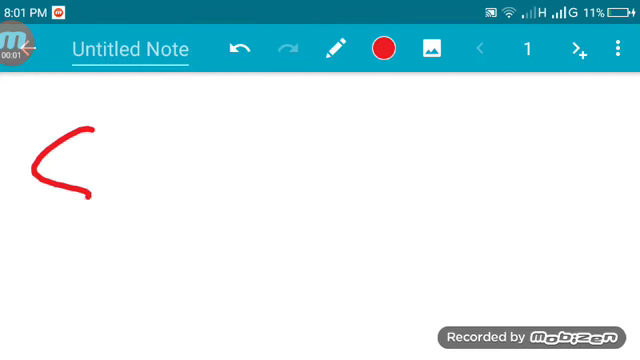
# - Handwrite the word 'Surface' in red ink
pyautogui.moveTo(107, 165)
pyautogui.mouseDown()
pyautogui.moveTo(111, 200)
pyautogui.moveTo(148, 210)
pyautogui.mouseUp()
pyautogui.click(167, 180)
pyautogui.moveTo(167, 180)
pyautogui.mouseDown()
pyautogui.moveTo(211, 172)
pyautogui.moveTo(205, 205)
pyautogui.mouseUp()
pyautogui.moveTo(261, 214)
pyautogui.mouseDown()
pyautogui.moveTo(261, 171)
pyautogui.moveTo(307, 140)
pyautogui.mouseUp()
pyautogui.moveTo(207, 184)
pyautogui.mouseDown()
pyautogui.moveTo(307, 180)
pyautogui.moveTo(298, 170)
pyautogui.moveTo(322, 214)
pyautogui.mouseUp()
pyautogui.moveTo(368, 178); pyautogui.dragTo(370, 210)
pyautogui.moveTo(388, 190)
pyautogui.mouseDown()
pyautogui.moveTo(400, 212)
pyautogui.moveTo(443, 220)
pyautogui.mouseUp()
# - Write 'Area' below 'Surface' and draw a brace to the right of both words
pyautogui.moveTo(255, 270)
pyautogui.mouseDown()
pyautogui.moveTo(240, 328)
pyautogui.moveTo(290, 332)
pyautogui.mouseUp()
pyautogui.moveTo(229, 303); pyautogui.dragTo(285, 303)
pyautogui.moveTo(303, 330); pyautogui.dragTo(330, 282)
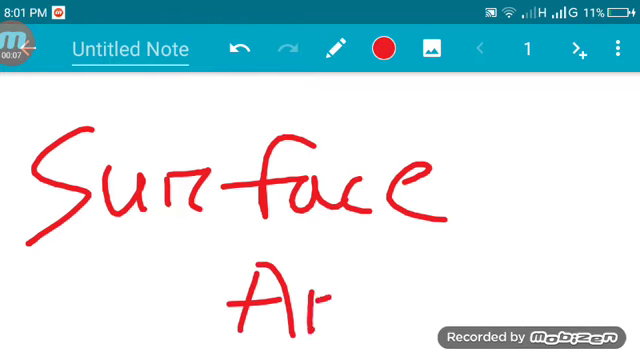
pyautogui.moveTo(330, 307); pyautogui.dragTo(410, 325)
pyautogui.click(452, 290)
pyautogui.moveTo(455, 295); pyautogui.dragTo(462, 330)
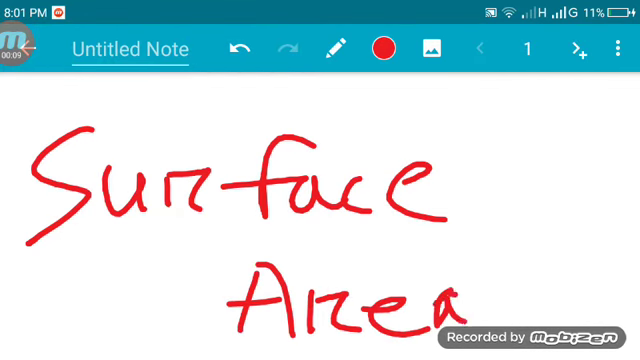
pyautogui.moveTo(440, 300)
pyautogui.mouseDown()
pyautogui.moveTo(455, 322)
pyautogui.moveTo(530, 328)
pyautogui.mouseUp()
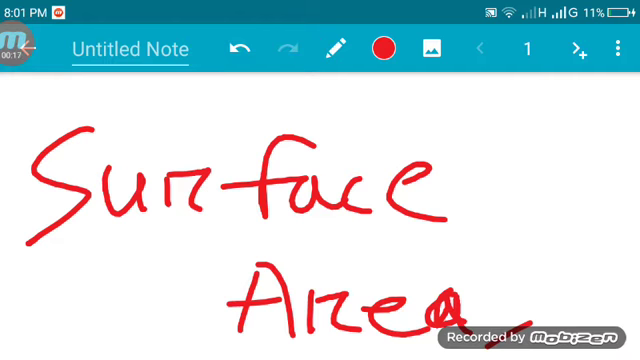
pyautogui.moveTo(475, 169); pyautogui.dragTo(535, 322)
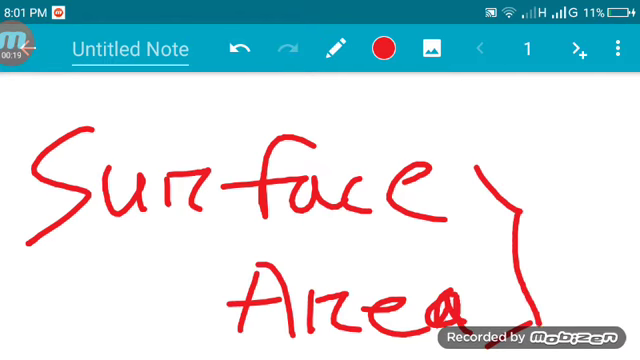
# - Add page 2 and draw a red circled W on it
pyautogui.click(579, 48)
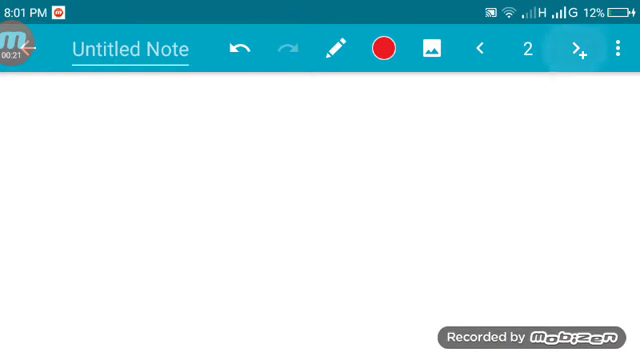
pyautogui.moveTo(118, 122)
pyautogui.mouseDown()
pyautogui.moveTo(161, 160)
pyautogui.moveTo(217, 116)
pyautogui.mouseUp()
pyautogui.moveTo(110, 108); pyautogui.dragTo(215, 102)
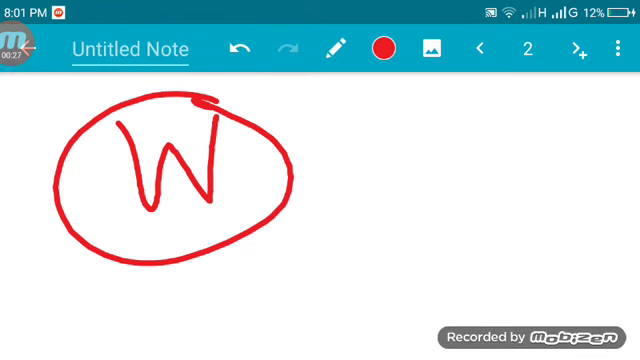
# - Draw a dash right of the circled W and add blank page 3
pyautogui.moveTo(244, 196); pyautogui.dragTo(300, 165)
pyautogui.moveTo(333, 195); pyautogui.dragTo(425, 165)
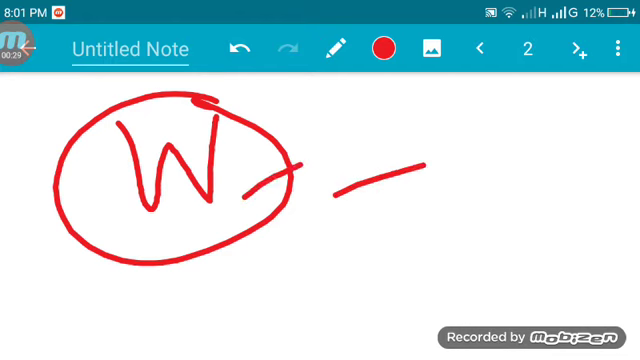
pyautogui.click(579, 48)
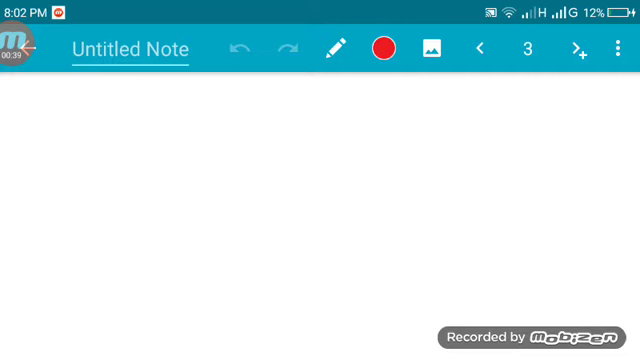
pyautogui.click(384, 48)
# - Draw a red circle, then a black ellipse across its middle
pyautogui.moveTo(264, 121)
pyautogui.mouseDown()
pyautogui.moveTo(210, 107)
pyautogui.moveTo(164, 224)
pyautogui.moveTo(350, 271)
pyautogui.moveTo(315, 125)
pyautogui.moveTo(262, 119)
pyautogui.mouseUp()
pyautogui.click(384, 48)
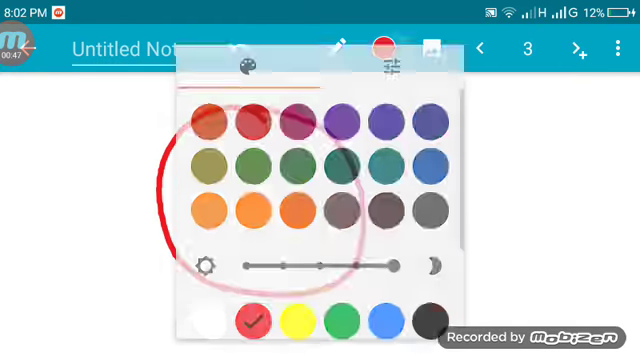
pyautogui.click(440, 332)
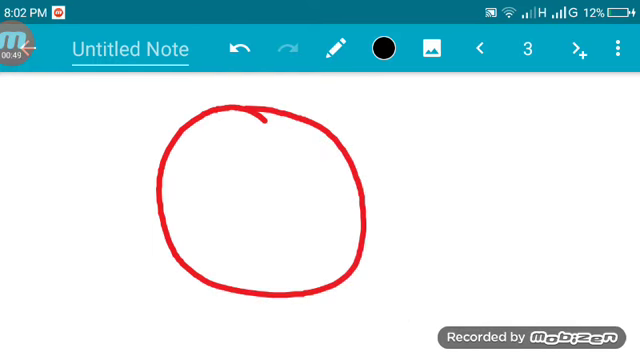
pyautogui.moveTo(158, 184)
pyautogui.mouseDown()
pyautogui.moveTo(190, 203)
pyautogui.moveTo(238, 216)
pyautogui.moveTo(296, 219)
pyautogui.moveTo(351, 210)
pyautogui.moveTo(366, 190)
pyautogui.moveTo(290, 170)
pyautogui.moveTo(165, 168)
pyautogui.moveTo(190, 205)
pyautogui.mouseUp()
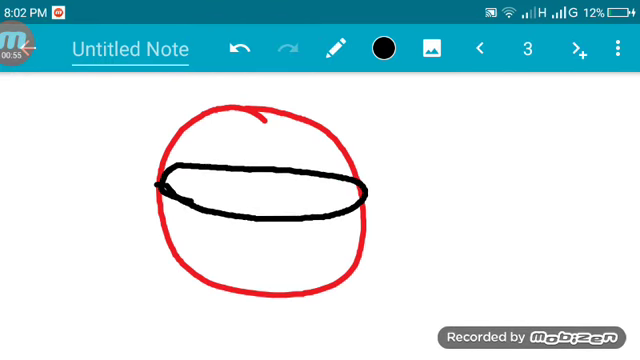
# - Trace a blue outline around the red circle, with blue dashes inside the ellipse
pyautogui.click(384, 48)
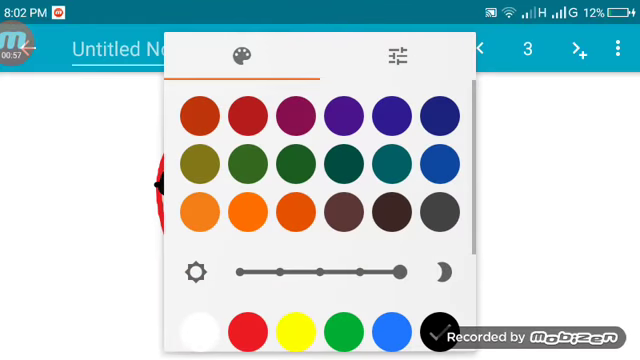
pyautogui.click(390, 333)
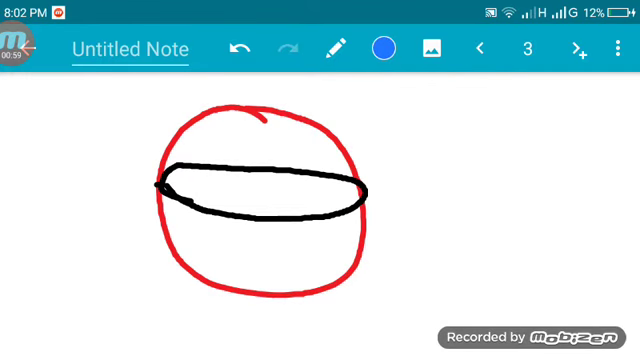
pyautogui.moveTo(347, 128)
pyautogui.mouseDown()
pyautogui.moveTo(374, 160)
pyautogui.moveTo(386, 260)
pyautogui.moveTo(374, 269)
pyautogui.moveTo(376, 287)
pyautogui.moveTo(251, 317)
pyautogui.moveTo(174, 297)
pyautogui.moveTo(148, 272)
pyautogui.moveTo(140, 145)
pyautogui.moveTo(264, 96)
pyautogui.moveTo(402, 158)
pyautogui.mouseUp()
pyautogui.moveTo(240, 105)
pyautogui.mouseDown()
pyautogui.moveTo(368, 158)
pyautogui.moveTo(372, 268)
pyautogui.moveTo(222, 292)
pyautogui.moveTo(156, 200)
pyautogui.moveTo(210, 102)
pyautogui.mouseUp()
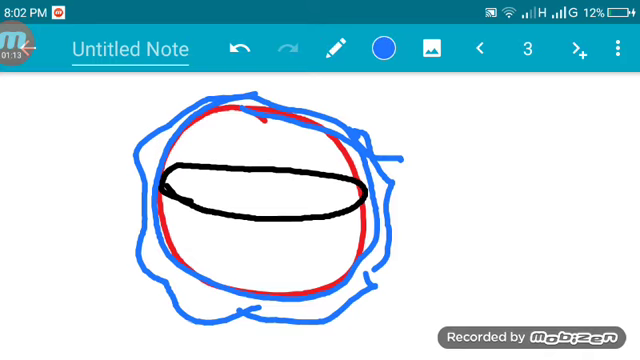
pyautogui.moveTo(172, 180); pyautogui.dragTo(210, 177)
pyautogui.moveTo(258, 182); pyautogui.dragTo(272, 182)
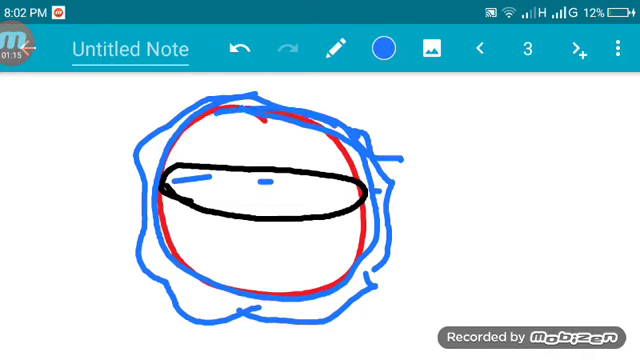
pyautogui.moveTo(292, 113); pyautogui.dragTo(338, 130)
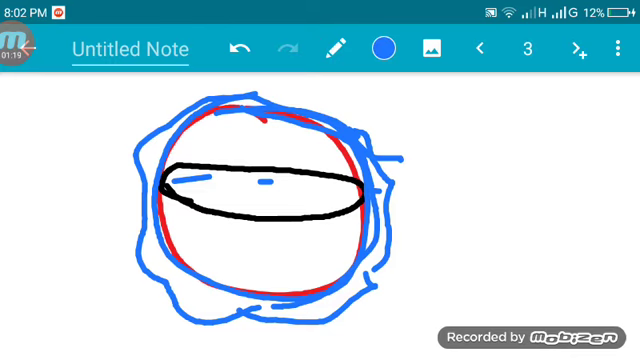
# - Write A=4πr² in blue to the right of the sphere
pyautogui.moveTo(424, 157)
pyautogui.mouseDown()
pyautogui.moveTo(443, 114)
pyautogui.moveTo(456, 157)
pyautogui.mouseUp()
pyautogui.moveTo(428, 137); pyautogui.dragTo(456, 135)
pyautogui.moveTo(464, 127); pyautogui.dragTo(484, 126)
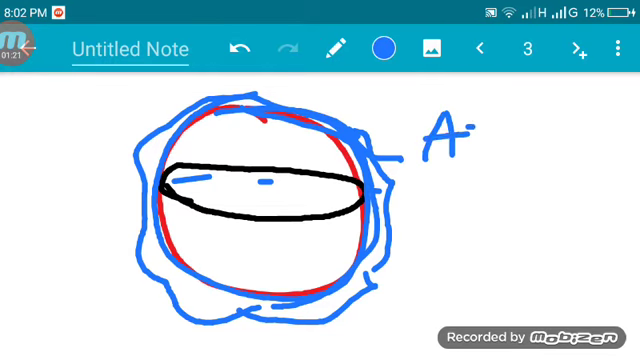
pyautogui.moveTo(470, 153); pyautogui.dragTo(490, 151)
pyautogui.moveTo(500, 122)
pyautogui.mouseDown()
pyautogui.moveTo(526, 121)
pyautogui.moveTo(522, 165)
pyautogui.moveTo(530, 148)
pyautogui.mouseUp()
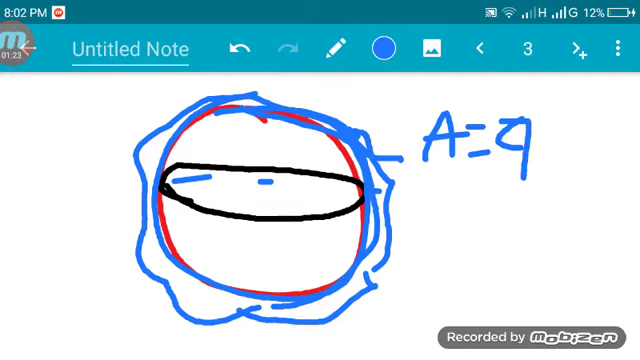
pyautogui.moveTo(555, 126)
pyautogui.mouseDown()
pyautogui.moveTo(577, 125)
pyautogui.moveTo(555, 172)
pyautogui.mouseUp()
pyautogui.moveTo(573, 128); pyautogui.dragTo(577, 170)
pyautogui.moveTo(588, 138)
pyautogui.mouseDown()
pyautogui.moveTo(612, 136)
pyautogui.moveTo(626, 118)
pyautogui.moveTo(634, 138)
pyautogui.mouseUp()
# - Draw a black box stroke beside A=4πr², then add blank page 4
pyautogui.click(384, 48)
pyautogui.click(439, 331)
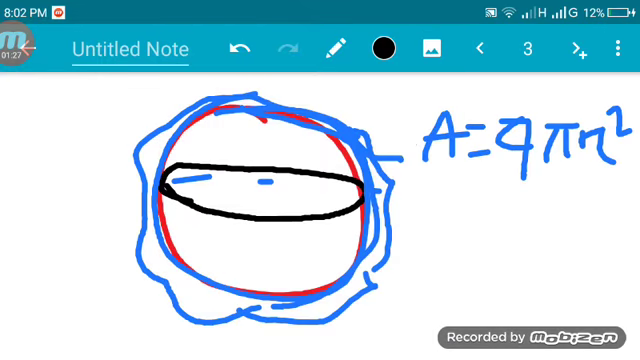
pyautogui.moveTo(420, 96)
pyautogui.mouseDown()
pyautogui.moveTo(406, 190)
pyautogui.moveTo(608, 92)
pyautogui.moveTo(628, 168)
pyautogui.moveTo(410, 192)
pyautogui.mouseUp()
pyautogui.click(579, 48)
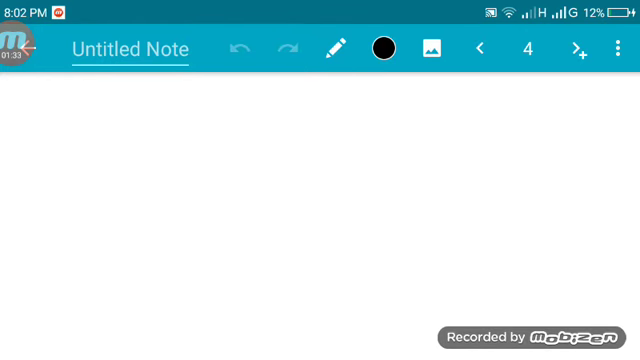
# - Draw a black curve on page 4, then a black bowl outline on new page 5
pyautogui.moveTo(70, 194)
pyautogui.mouseDown()
pyautogui.moveTo(250, 181)
pyautogui.moveTo(294, 194)
pyautogui.moveTo(287, 248)
pyautogui.mouseUp()
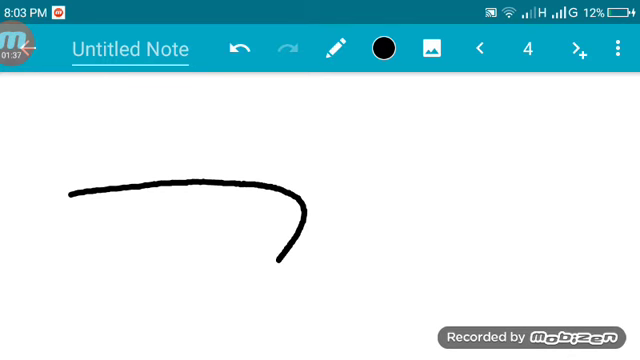
pyautogui.click(579, 48)
pyautogui.moveTo(94, 172)
pyautogui.mouseDown()
pyautogui.moveTo(110, 231)
pyautogui.moveTo(200, 300)
pyautogui.moveTo(317, 231)
pyautogui.moveTo(304, 170)
pyautogui.moveTo(143, 155)
pyautogui.moveTo(121, 198)
pyautogui.moveTo(293, 199)
pyautogui.moveTo(325, 180)
pyautogui.moveTo(300, 167)
pyautogui.moveTo(282, 199)
pyautogui.moveTo(213, 268)
pyautogui.mouseUp()
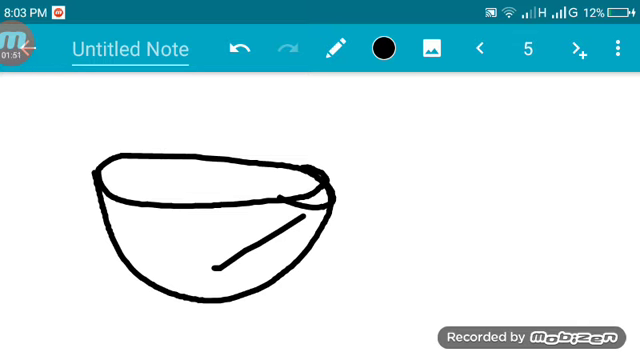
# - Write 'S.A =' in black above the bowl
pyautogui.moveTo(365, 106)
pyautogui.mouseDown()
pyautogui.moveTo(354, 146)
pyautogui.moveTo(370, 146)
pyautogui.mouseUp()
pyautogui.moveTo(356, 130); pyautogui.dragTo(368, 130)
pyautogui.moveTo(400, 116); pyautogui.dragTo(418, 116)
pyautogui.moveTo(404, 138); pyautogui.dragTo(427, 137)
pyautogui.moveTo(328, 106)
pyautogui.mouseDown()
pyautogui.moveTo(310, 114)
pyautogui.moveTo(302, 148)
pyautogui.mouseUp()
pyautogui.click(345, 138)
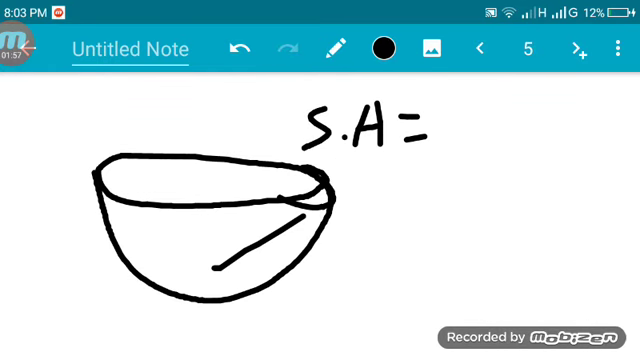
# - Outline the bowl in blue, dismiss a chat bubble, and return to page 4
pyautogui.click(383, 48)
pyautogui.click(390, 333)
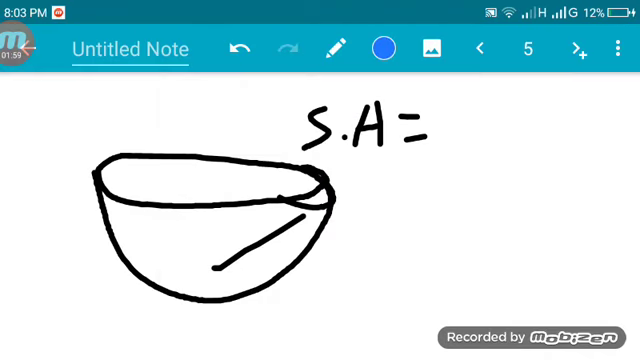
pyautogui.moveTo(341, 188); pyautogui.dragTo(362, 211)
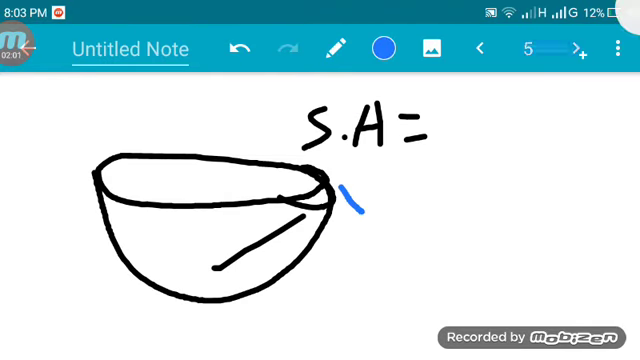
pyautogui.moveTo(612, 62)
pyautogui.mouseDown()
pyautogui.moveTo(463, 167)
pyautogui.moveTo(326, 298)
pyautogui.mouseUp()
pyautogui.moveTo(338, 190)
pyautogui.mouseDown()
pyautogui.moveTo(362, 218)
pyautogui.moveTo(331, 264)
pyautogui.moveTo(281, 300)
pyautogui.moveTo(167, 311)
pyautogui.moveTo(80, 236)
pyautogui.moveTo(95, 172)
pyautogui.mouseUp()
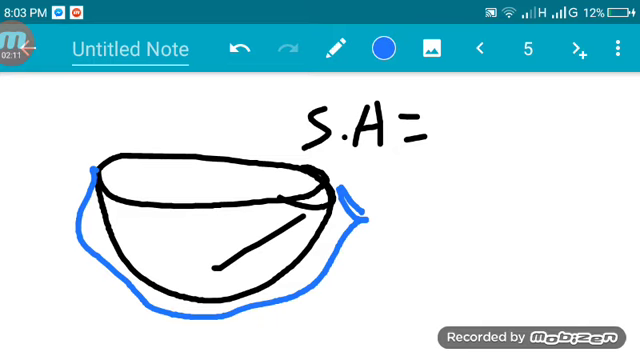
pyautogui.click(480, 48)
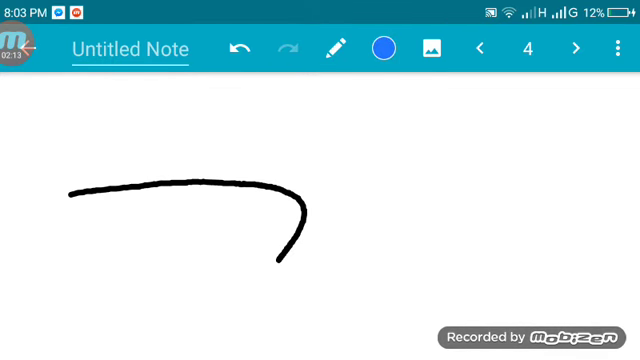
# - Back on the bowl page, write 2πr² + after S.A = in blue
pyautogui.click(480, 48)
pyautogui.click(576, 48)
pyautogui.moveTo(440, 107)
pyautogui.mouseDown()
pyautogui.moveTo(460, 106)
pyautogui.moveTo(472, 143)
pyautogui.mouseUp()
pyautogui.moveTo(483, 113)
pyautogui.mouseDown()
pyautogui.moveTo(510, 111)
pyautogui.moveTo(488, 145)
pyautogui.mouseUp()
pyautogui.moveTo(506, 114)
pyautogui.mouseDown()
pyautogui.moveTo(507, 143)
pyautogui.moveTo(552, 104)
pyautogui.moveTo(598, 98)
pyautogui.mouseUp()
pyautogui.moveTo(432, 208); pyautogui.dragTo(488, 203)
pyautogui.moveTo(458, 195); pyautogui.dragTo(460, 220)
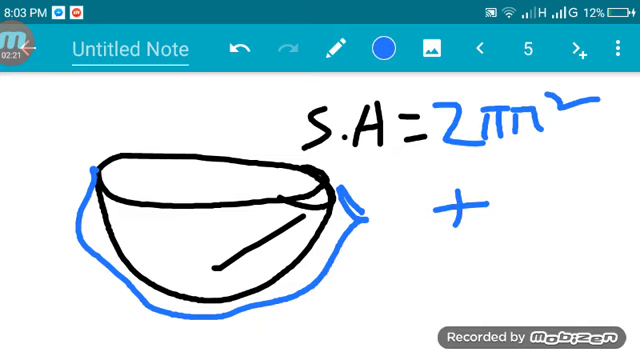
# - Trace the bowl's rim in red ink
pyautogui.click(384, 48)
pyautogui.click(247, 333)
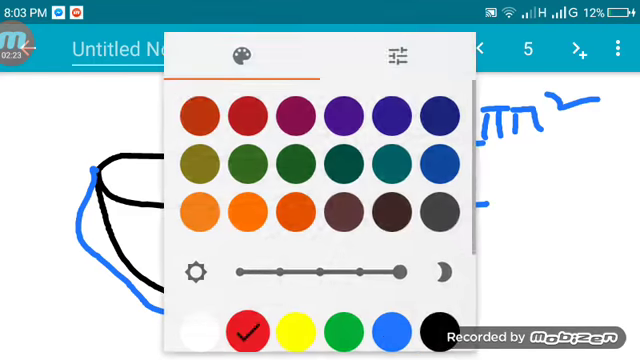
pyautogui.moveTo(212, 160)
pyautogui.mouseDown()
pyautogui.moveTo(115, 163)
pyautogui.moveTo(120, 200)
pyautogui.moveTo(214, 200)
pyautogui.moveTo(328, 180)
pyautogui.moveTo(204, 156)
pyautogui.mouseUp()
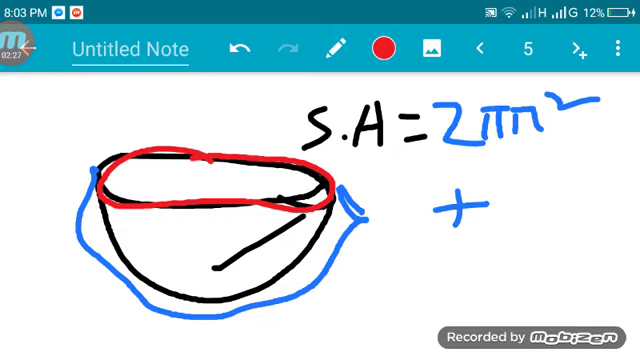
pyautogui.moveTo(105, 195); pyautogui.dragTo(330, 203)
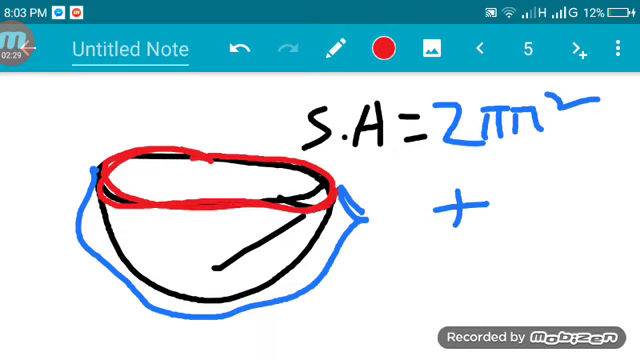
# - On the sphere page, trace its left side and diameter in red, then return to the bowl page
pyautogui.click(480, 48)
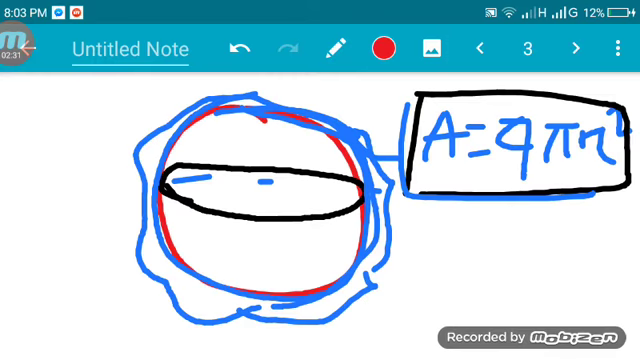
pyautogui.moveTo(245, 100)
pyautogui.mouseDown()
pyautogui.moveTo(160, 200)
pyautogui.moveTo(245, 295)
pyautogui.mouseUp()
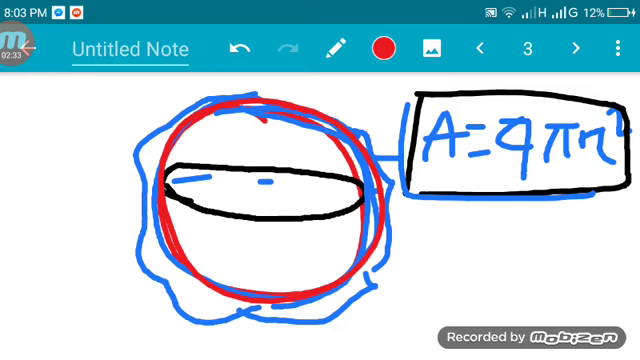
pyautogui.moveTo(165, 178); pyautogui.dragTo(375, 193)
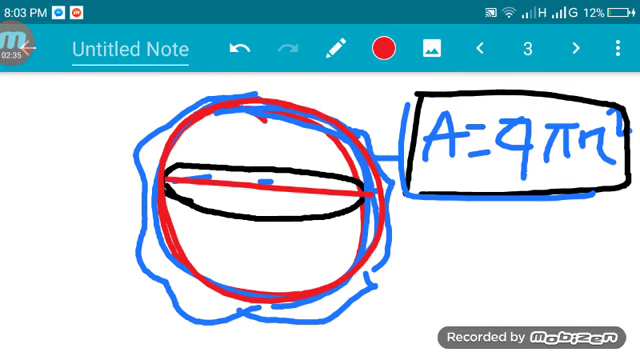
pyautogui.click(576, 48)
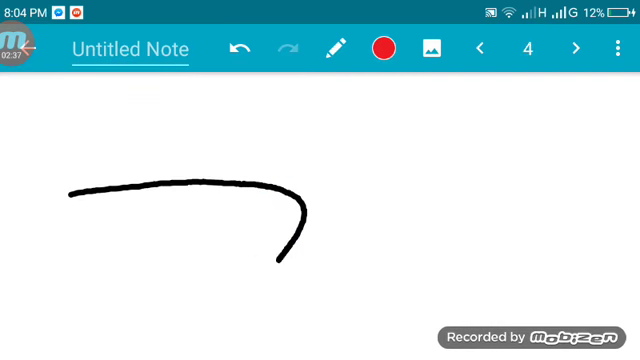
pyautogui.click(576, 48)
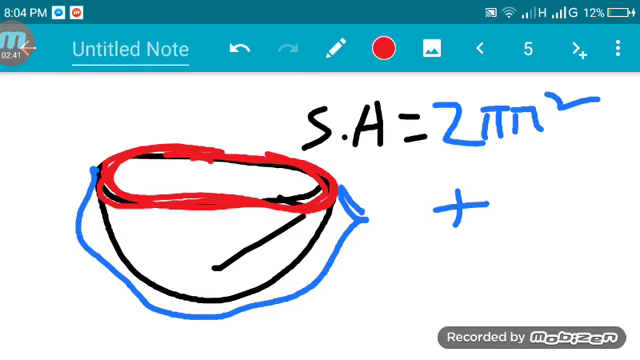
# - Write πr² after the plus sign in red
pyautogui.moveTo(503, 178); pyautogui.dragTo(550, 180)
pyautogui.moveTo(512, 182)
pyautogui.mouseDown()
pyautogui.moveTo(508, 214)
pyautogui.moveTo(532, 214)
pyautogui.mouseUp()
pyautogui.moveTo(562, 182); pyautogui.dragTo(562, 206)
pyautogui.moveTo(562, 188)
pyautogui.mouseDown()
pyautogui.moveTo(598, 170)
pyautogui.moveTo(600, 212)
pyautogui.mouseUp()
# - Write '= 3πr²' below the formula, box it in red, and mark the bowl's bottom edge
pyautogui.moveTo(362, 290); pyautogui.dragTo(392, 288)
pyautogui.moveTo(364, 318); pyautogui.dragTo(394, 316)
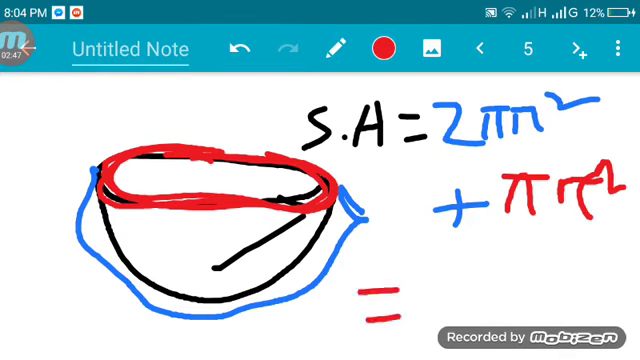
pyautogui.moveTo(446, 284)
pyautogui.mouseDown()
pyautogui.moveTo(458, 302)
pyautogui.moveTo(448, 326)
pyautogui.mouseUp()
pyautogui.moveTo(503, 326)
pyautogui.mouseDown()
pyautogui.moveTo(532, 290)
pyautogui.moveTo(522, 326)
pyautogui.mouseUp()
pyautogui.moveTo(543, 290)
pyautogui.mouseDown()
pyautogui.moveTo(543, 318)
pyautogui.moveTo(578, 292)
pyautogui.mouseUp()
pyautogui.moveTo(585, 268)
pyautogui.mouseDown()
pyautogui.moveTo(592, 292)
pyautogui.moveTo(625, 292)
pyautogui.mouseUp()
pyautogui.moveTo(431, 242)
pyautogui.mouseDown()
pyautogui.moveTo(433, 348)
pyautogui.moveTo(604, 246)
pyautogui.moveTo(570, 336)
pyautogui.moveTo(426, 344)
pyautogui.mouseUp()
pyautogui.moveTo(158, 294); pyautogui.dragTo(276, 274)
pyautogui.moveTo(155, 326); pyautogui.dragTo(215, 320)
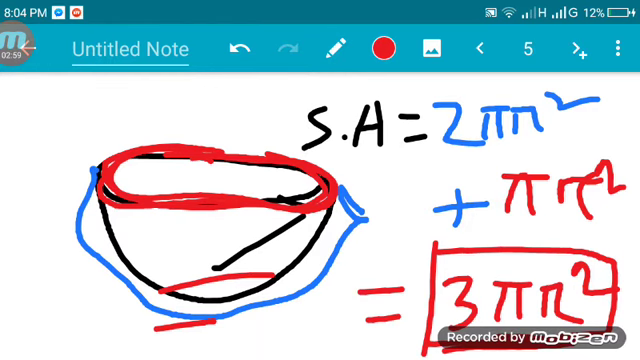
# - Go back to page 3 and trace over the sphere in red
pyautogui.click(479, 48)
pyautogui.click(479, 48)
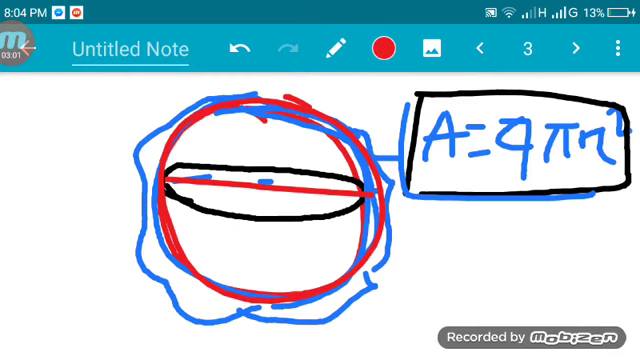
pyautogui.moveTo(125, 95); pyautogui.dragTo(170, 205)
pyautogui.moveTo(230, 65)
pyautogui.mouseDown()
pyautogui.moveTo(245, 85)
pyautogui.moveTo(215, 230)
pyautogui.moveTo(125, 210)
pyautogui.mouseUp()
pyautogui.moveTo(285, 90); pyautogui.dragTo(122, 210)
# - Trace the A=4πr² box edges and underline the formula in red, then go to page 4
pyautogui.moveTo(438, 100); pyautogui.dragTo(604, 104)
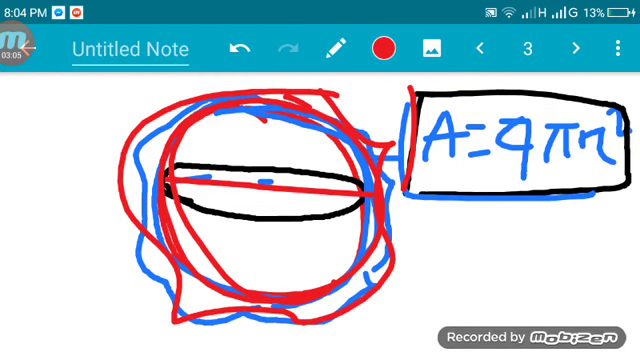
pyautogui.moveTo(411, 90); pyautogui.dragTo(408, 188)
pyautogui.moveTo(490, 182); pyautogui.dragTo(603, 179)
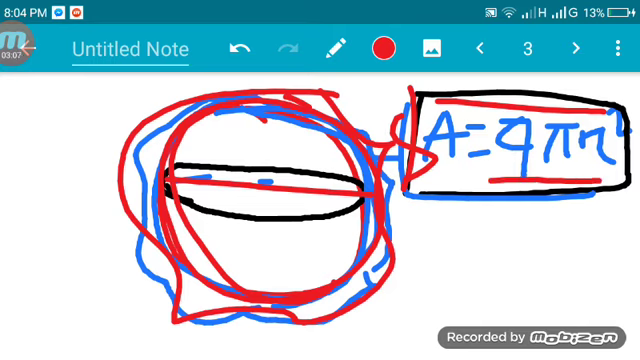
pyautogui.click(576, 48)
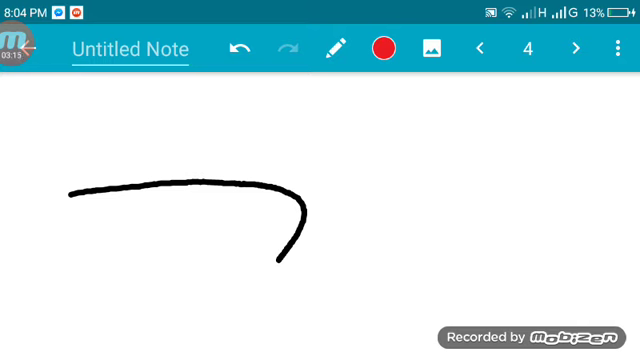
# - Open blank page 6, glancing back at the bowl page twice, and draw a large red circle
pyautogui.click(576, 48)
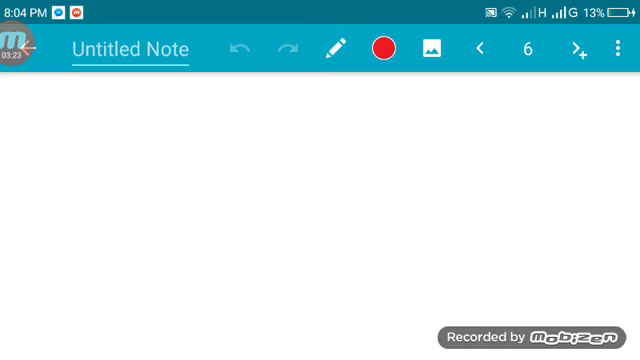
pyautogui.click(480, 48)
pyautogui.click(576, 48)
pyautogui.click(480, 48)
pyautogui.click(577, 48)
pyautogui.moveTo(117, 121); pyautogui.dragTo(113, 120)
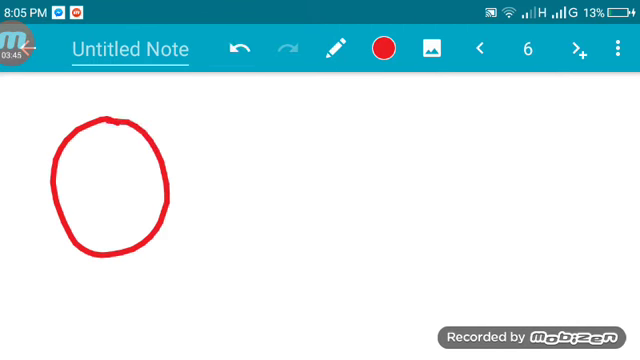
# - Draw a red arrow right of the big circle, small droplet circles, and a diagonal stroke
pyautogui.moveTo(212, 188)
pyautogui.mouseDown()
pyautogui.moveTo(310, 186)
pyautogui.moveTo(306, 205)
pyautogui.mouseUp()
pyautogui.moveTo(382, 133)
pyautogui.mouseDown()
pyautogui.moveTo(378, 145)
pyautogui.moveTo(403, 143)
pyautogui.mouseUp()
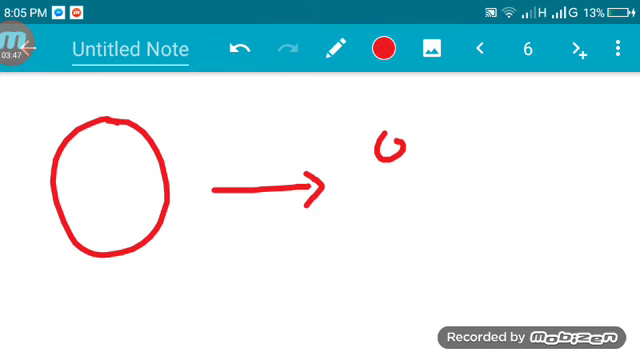
pyautogui.moveTo(480, 148); pyautogui.dragTo(486, 146)
pyautogui.moveTo(465, 235); pyautogui.dragTo(471, 233)
pyautogui.moveTo(372, 262); pyautogui.dragTo(378, 260)
pyautogui.moveTo(550, 202); pyautogui.dragTo(560, 200)
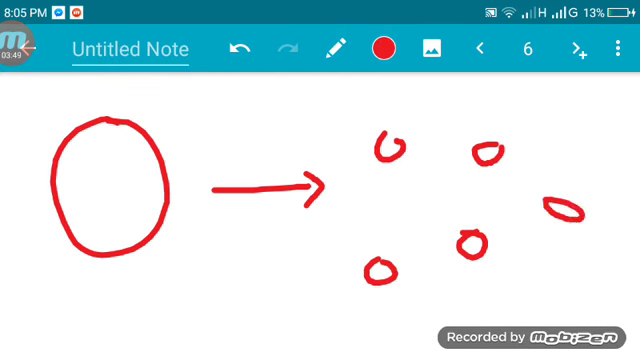
pyautogui.moveTo(382, 200)
pyautogui.mouseDown()
pyautogui.moveTo(407, 198)
pyautogui.moveTo(384, 201)
pyautogui.mouseUp()
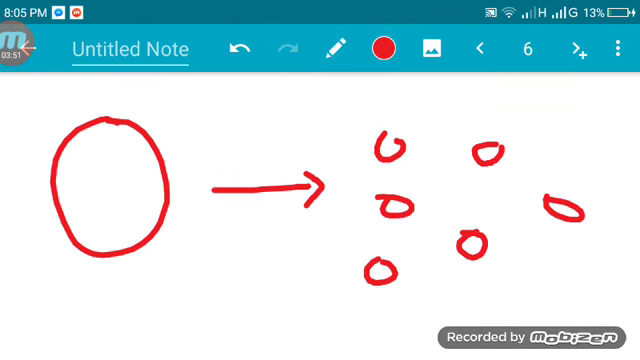
pyautogui.moveTo(521, 278); pyautogui.dragTo(476, 315)
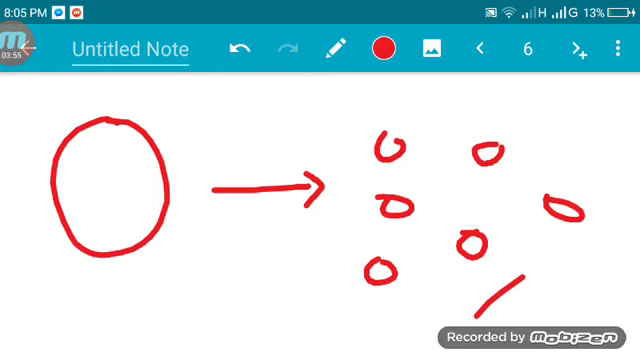
# - Draw a curved arrow from the big circle, a circled N, and a stroke below, then add page 7
pyautogui.moveTo(136, 218)
pyautogui.mouseDown()
pyautogui.moveTo(221, 261)
pyautogui.moveTo(320, 257)
pyautogui.mouseUp()
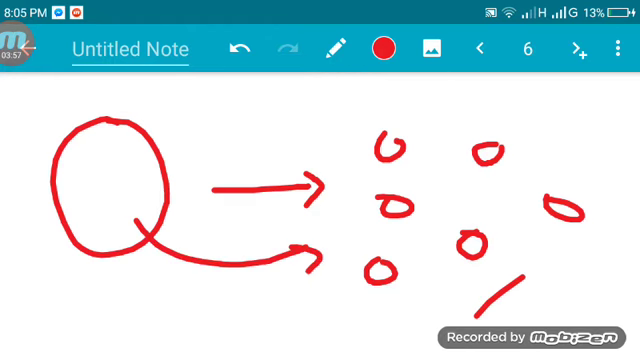
pyautogui.moveTo(539, 108); pyautogui.dragTo(533, 148)
pyautogui.click(538, 101)
pyautogui.moveTo(537, 103)
pyautogui.mouseDown()
pyautogui.moveTo(567, 97)
pyautogui.moveTo(552, 94)
pyautogui.mouseUp()
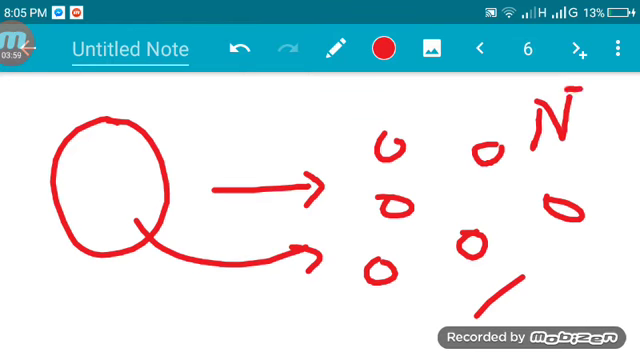
pyautogui.moveTo(503, 157); pyautogui.dragTo(505, 160)
pyautogui.moveTo(76, 296); pyautogui.dragTo(170, 295)
pyautogui.click(579, 48)
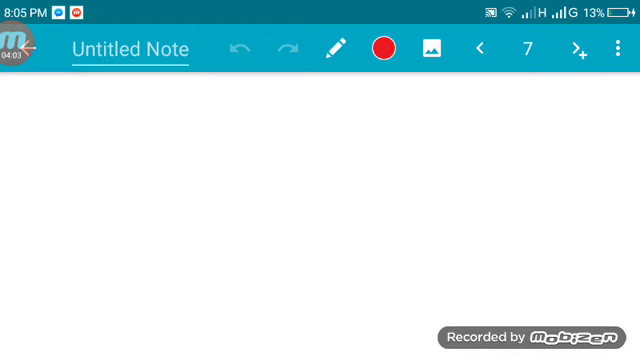
# - Back on page 6, add V marks around the big circle and lower right, plus loops around circles
pyautogui.click(480, 48)
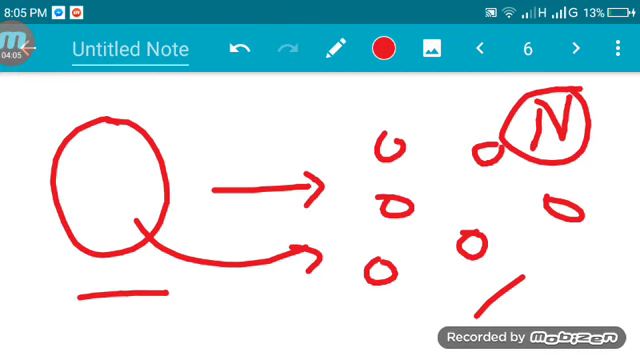
pyautogui.moveTo(92, 295); pyautogui.dragTo(145, 297)
pyautogui.moveTo(85, 292)
pyautogui.mouseDown()
pyautogui.moveTo(100, 318)
pyautogui.moveTo(122, 328)
pyautogui.mouseUp()
pyautogui.click(158, 87)
pyautogui.moveTo(158, 87); pyautogui.dragTo(200, 95)
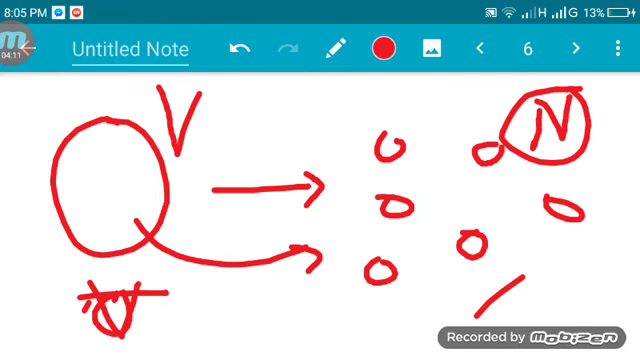
pyautogui.moveTo(567, 272); pyautogui.dragTo(586, 271)
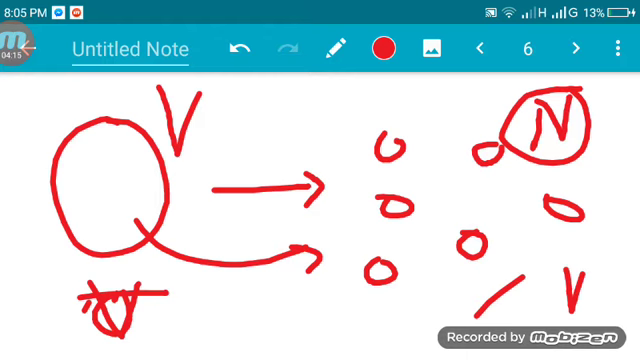
pyautogui.moveTo(462, 238)
pyautogui.mouseDown()
pyautogui.moveTo(486, 232)
pyautogui.moveTo(500, 262)
pyautogui.mouseUp()
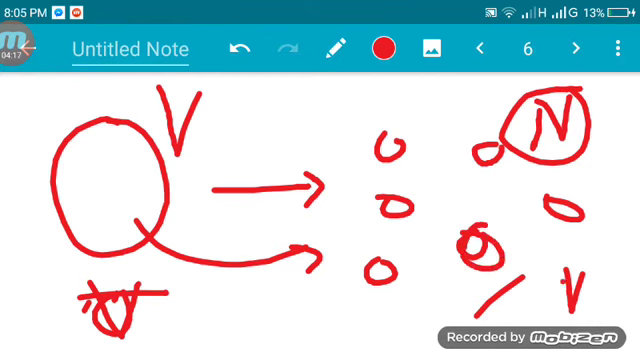
pyautogui.moveTo(562, 280); pyautogui.dragTo(593, 290)
pyautogui.moveTo(556, 93); pyautogui.dragTo(507, 138)
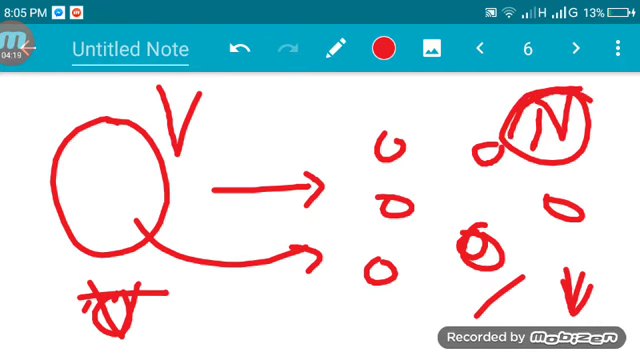
# - Write V = N × v in red on new page 7
pyautogui.click(575, 48)
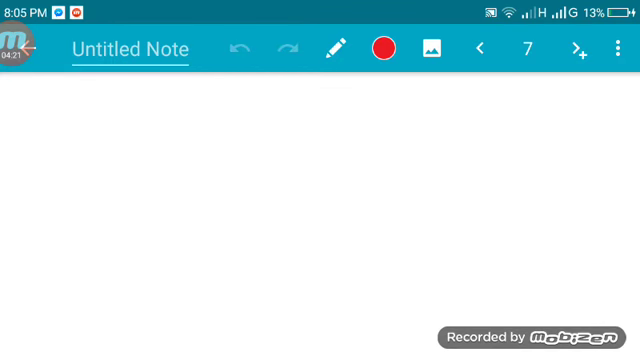
pyautogui.moveTo(79, 128)
pyautogui.mouseDown()
pyautogui.moveTo(111, 215)
pyautogui.moveTo(121, 105)
pyautogui.mouseUp()
pyautogui.moveTo(177, 168); pyautogui.dragTo(205, 160)
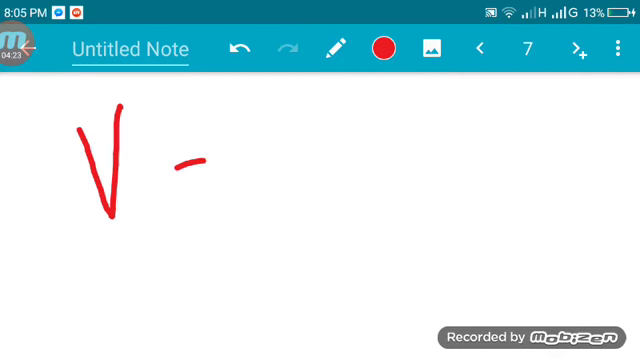
pyautogui.moveTo(178, 200); pyautogui.dragTo(229, 188)
pyautogui.moveTo(263, 148)
pyautogui.mouseDown()
pyautogui.moveTo(263, 193)
pyautogui.moveTo(290, 190)
pyautogui.moveTo(293, 146)
pyautogui.moveTo(348, 193)
pyautogui.mouseUp()
pyautogui.moveTo(348, 152); pyautogui.dragTo(322, 196)
pyautogui.moveTo(379, 158); pyautogui.dragTo(408, 155)
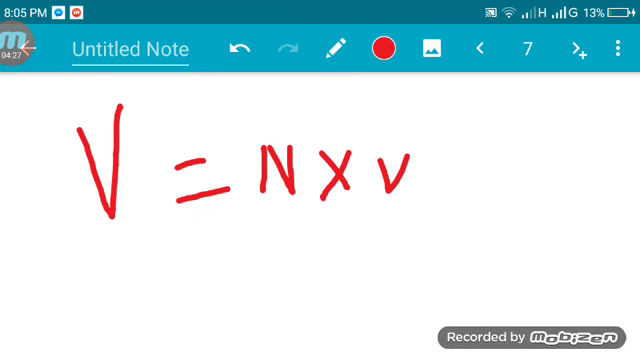
# - Underline N, v and the large V, and circle N × v
pyautogui.moveTo(312, 205); pyautogui.dragTo(243, 212)
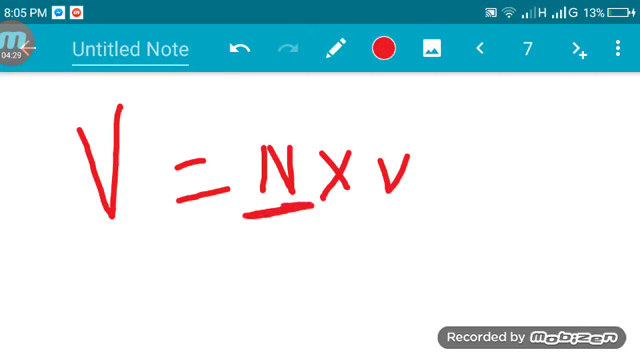
pyautogui.moveTo(352, 220); pyautogui.dragTo(427, 210)
pyautogui.moveTo(370, 215); pyautogui.dragTo(436, 207)
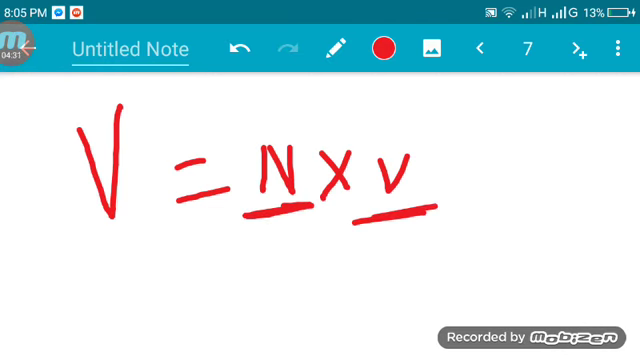
pyautogui.moveTo(262, 212); pyautogui.dragTo(324, 203)
pyautogui.moveTo(368, 214); pyautogui.dragTo(426, 200)
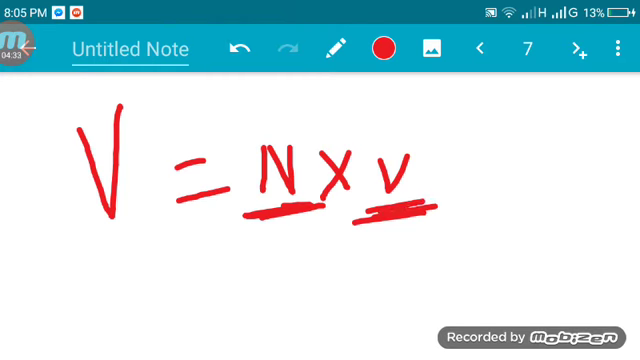
pyautogui.moveTo(236, 152)
pyautogui.mouseDown()
pyautogui.moveTo(357, 107)
pyautogui.moveTo(455, 140)
pyautogui.mouseUp()
pyautogui.moveTo(84, 246); pyautogui.dragTo(158, 222)
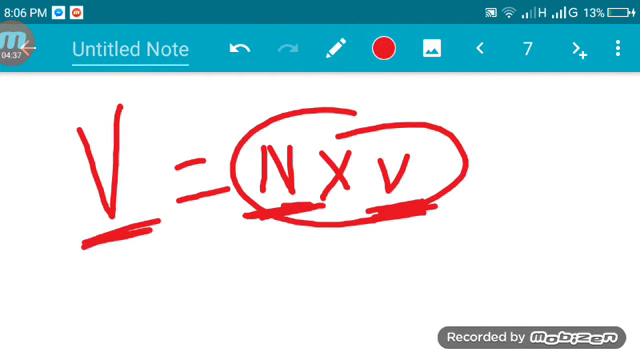
# - Start page 8 with a red 4, then add a blue R in page 6's big circle
pyautogui.click(578, 48)
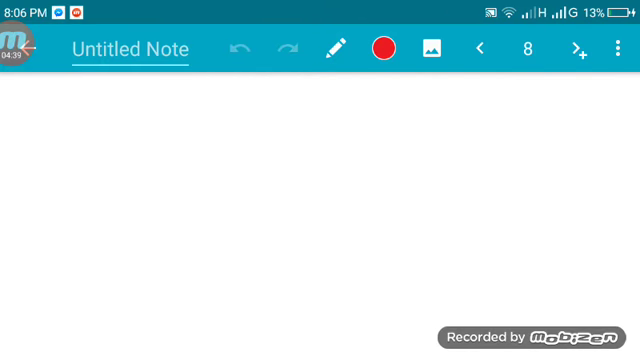
pyautogui.moveTo(93, 114)
pyautogui.mouseDown()
pyautogui.moveTo(90, 167)
pyautogui.moveTo(100, 143)
pyautogui.mouseUp()
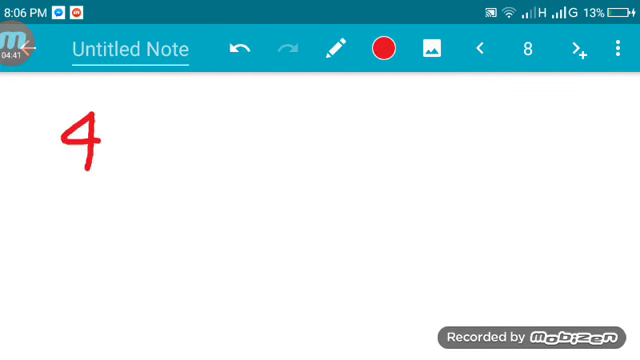
pyautogui.click(480, 48)
pyautogui.click(480, 48)
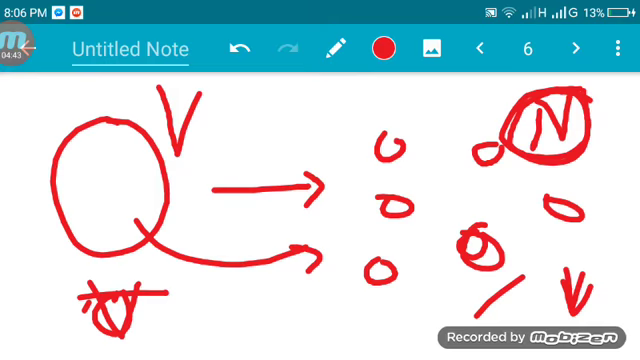
pyautogui.click(383, 48)
pyautogui.click(390, 331)
pyautogui.moveTo(104, 186)
pyautogui.mouseDown()
pyautogui.moveTo(148, 186)
pyautogui.moveTo(140, 151)
pyautogui.moveTo(162, 182)
pyautogui.mouseUp()
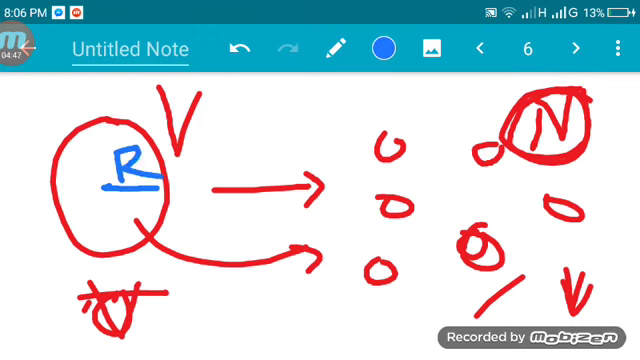
pyautogui.click(566, 212)
pyautogui.moveTo(561, 212)
pyautogui.mouseDown()
pyautogui.moveTo(590, 210)
pyautogui.moveTo(602, 200)
pyautogui.mouseUp()
# - Complete 4/3πR³ in blue on page 8
pyautogui.click(575, 48)
pyautogui.click(575, 48)
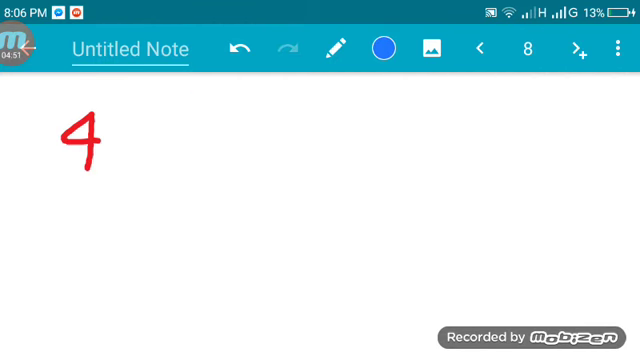
pyautogui.moveTo(59, 181); pyautogui.dragTo(135, 178)
pyautogui.moveTo(80, 202); pyautogui.dragTo(72, 235)
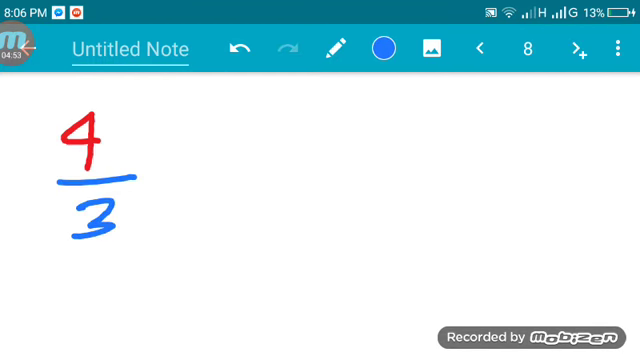
pyautogui.moveTo(157, 165); pyautogui.dragTo(157, 190)
pyautogui.moveTo(181, 153); pyautogui.dragTo(186, 193)
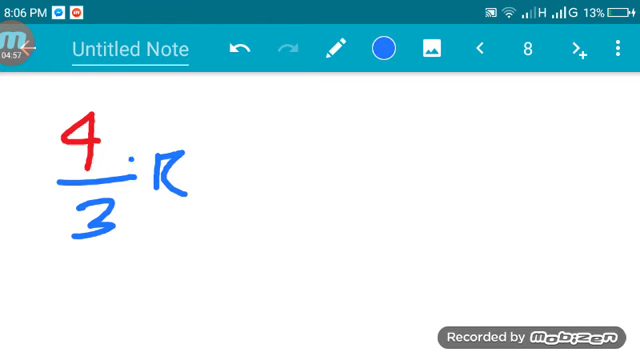
pyautogui.moveTo(131, 158)
pyautogui.mouseDown()
pyautogui.moveTo(153, 157)
pyautogui.moveTo(128, 181)
pyautogui.mouseUp()
pyautogui.moveTo(150, 160); pyautogui.dragTo(152, 190)
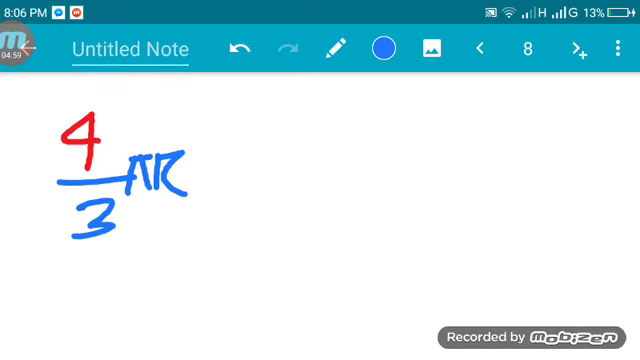
pyautogui.moveTo(161, 160)
pyautogui.mouseDown()
pyautogui.moveTo(146, 232)
pyautogui.moveTo(192, 200)
pyautogui.moveTo(207, 220)
pyautogui.mouseUp()
pyautogui.moveTo(196, 130)
pyautogui.mouseDown()
pyautogui.moveTo(220, 124)
pyautogui.moveTo(232, 172)
pyautogui.moveTo(291, 183)
pyautogui.mouseUp()
# - Write = N × after 4/3πR³
pyautogui.moveTo(256, 211); pyautogui.dragTo(292, 211)
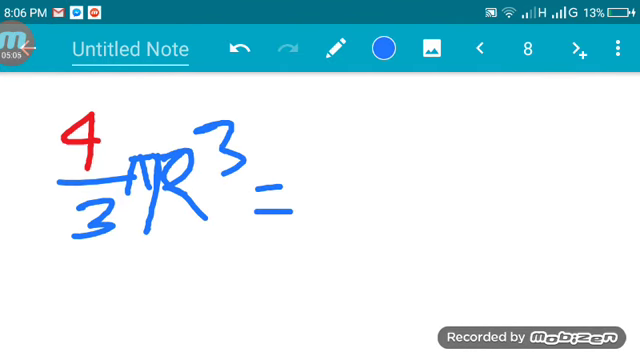
pyautogui.moveTo(314, 152)
pyautogui.mouseDown()
pyautogui.moveTo(312, 238)
pyautogui.moveTo(345, 228)
pyautogui.mouseUp()
pyautogui.moveTo(348, 228); pyautogui.dragTo(350, 152)
pyautogui.moveTo(400, 183); pyautogui.dragTo(416, 200)
pyautogui.moveTo(418, 158); pyautogui.dragTo(392, 220)
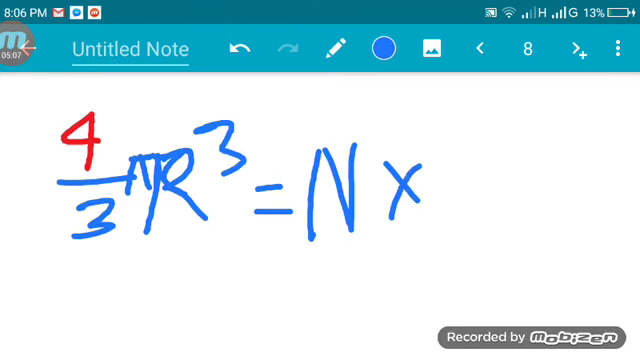
# - Finish the right side with 4/3πr³ and add short strokes beneath both sides
pyautogui.moveTo(484, 142)
pyautogui.mouseDown()
pyautogui.moveTo(480, 162)
pyautogui.moveTo(505, 172)
pyautogui.mouseUp()
pyautogui.moveTo(496, 140); pyautogui.dragTo(496, 185)
pyautogui.moveTo(445, 196); pyautogui.dragTo(502, 194)
pyautogui.moveTo(470, 202)
pyautogui.mouseDown()
pyautogui.moveTo(500, 215)
pyautogui.moveTo(470, 240)
pyautogui.mouseUp()
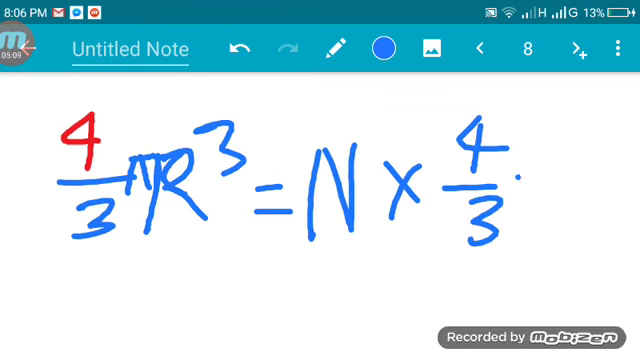
pyautogui.moveTo(512, 181)
pyautogui.mouseDown()
pyautogui.moveTo(542, 178)
pyautogui.moveTo(516, 208)
pyautogui.mouseUp()
pyautogui.moveTo(535, 181); pyautogui.dragTo(536, 208)
pyautogui.moveTo(565, 182); pyautogui.dragTo(565, 208)
pyautogui.moveTo(578, 180); pyautogui.dragTo(592, 208)
pyautogui.moveTo(610, 150)
pyautogui.mouseDown()
pyautogui.moveTo(624, 165)
pyautogui.moveTo(610, 190)
pyautogui.mouseUp()
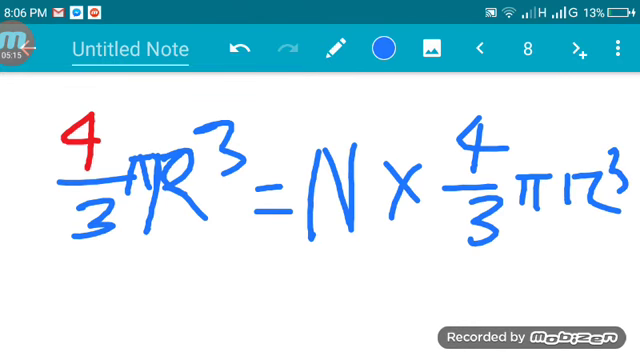
pyautogui.moveTo(173, 301); pyautogui.dragTo(226, 295)
pyautogui.moveTo(410, 300); pyautogui.dragTo(497, 296)
# - Switch to the black pen and underline N, r³ and R³
pyautogui.click(384, 48)
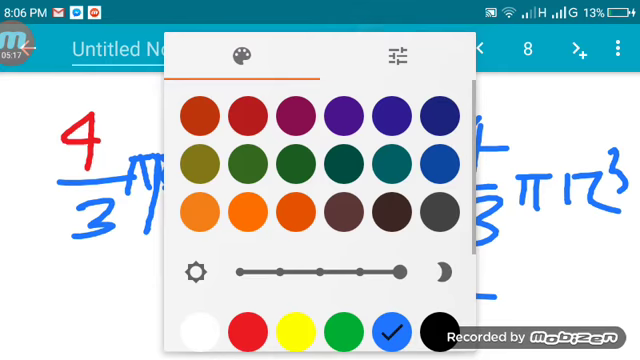
pyautogui.click(440, 331)
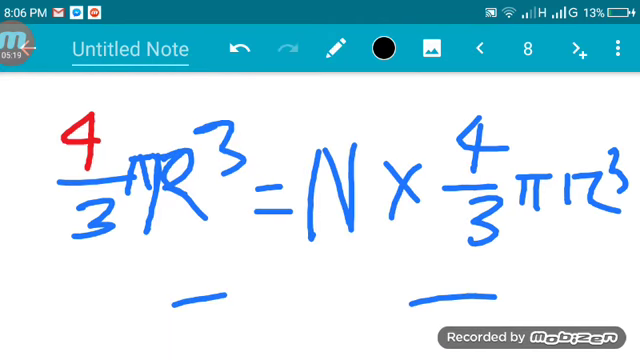
pyautogui.moveTo(314, 262)
pyautogui.mouseDown()
pyautogui.moveTo(378, 254)
pyautogui.moveTo(316, 262)
pyautogui.mouseUp()
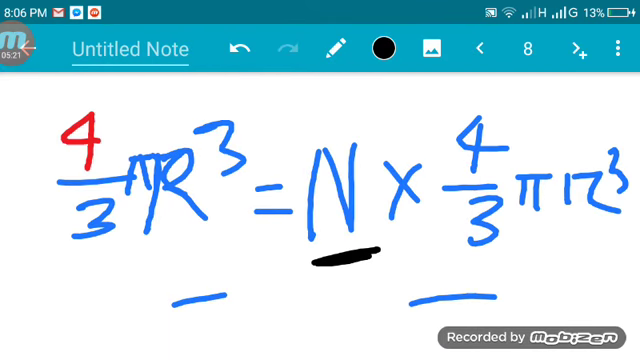
pyautogui.moveTo(565, 238); pyautogui.dragTo(620, 235)
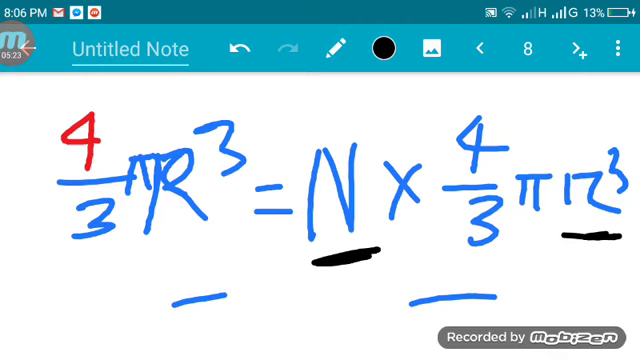
pyautogui.moveTo(154, 240); pyautogui.dragTo(236, 228)
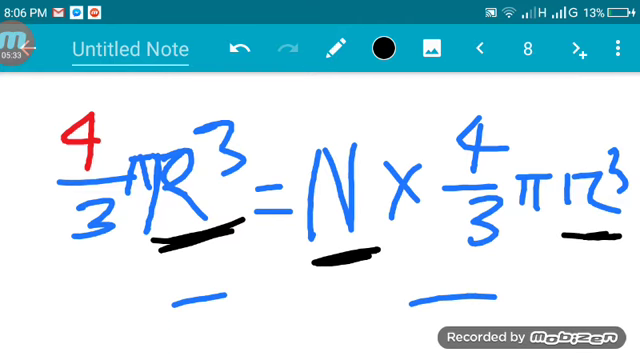
# - Box the equation in black, add hatching and underlines, and go to blank page 9
pyautogui.moveTo(50, 82)
pyautogui.mouseDown()
pyautogui.moveTo(22, 236)
pyautogui.moveTo(543, 95)
pyautogui.moveTo(608, 232)
pyautogui.moveTo(24, 240)
pyautogui.mouseUp()
pyautogui.moveTo(158, 238); pyautogui.dragTo(96, 340)
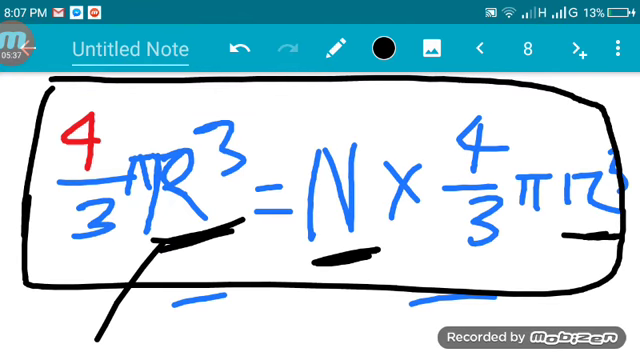
pyautogui.moveTo(172, 228)
pyautogui.mouseDown()
pyautogui.moveTo(130, 310)
pyautogui.moveTo(170, 300)
pyautogui.moveTo(145, 312)
pyautogui.mouseUp()
pyautogui.moveTo(581, 228); pyautogui.dragTo(578, 292)
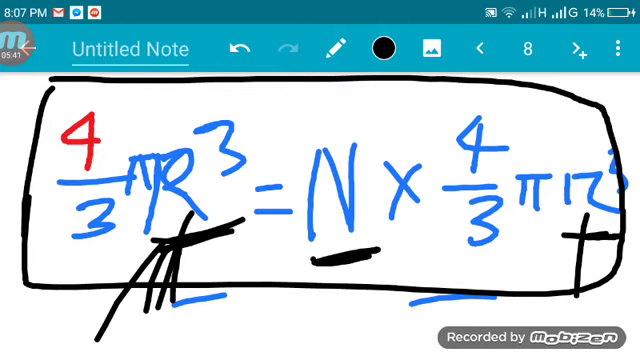
pyautogui.moveTo(312, 257); pyautogui.dragTo(388, 249)
pyautogui.moveTo(468, 266); pyautogui.dragTo(535, 258)
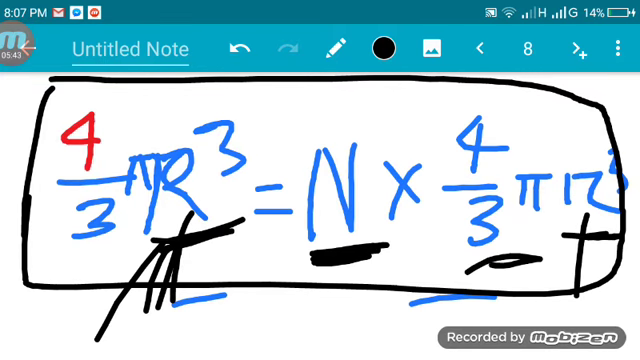
pyautogui.moveTo(104, 268); pyautogui.dragTo(130, 264)
pyautogui.click(579, 48)
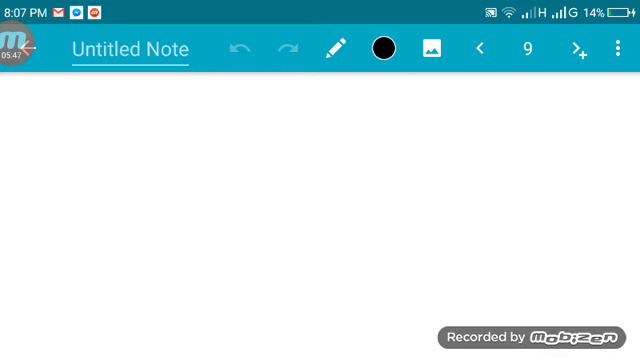
pyautogui.click(480, 48)
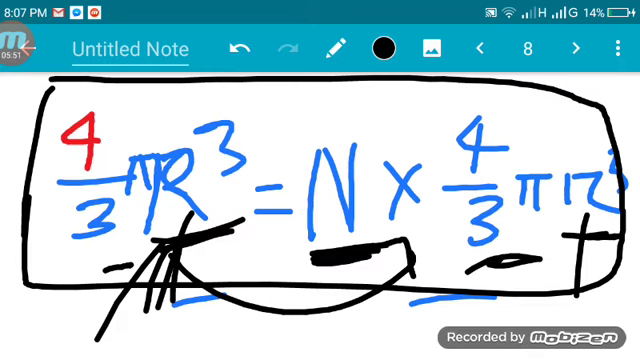
pyautogui.click(576, 48)
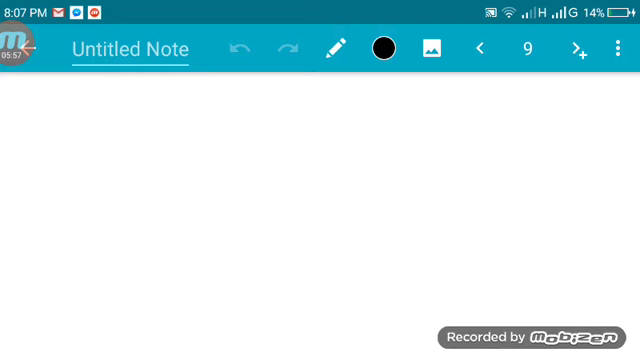
pyautogui.click(480, 48)
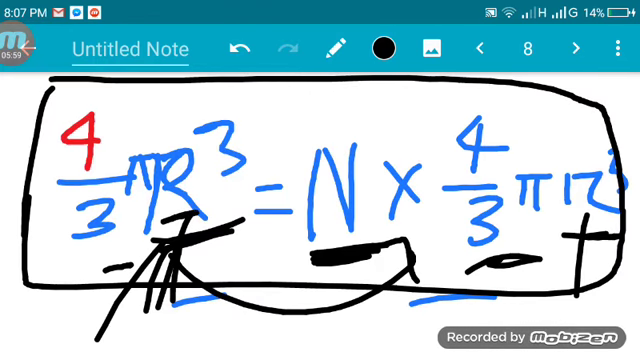
pyautogui.click(576, 48)
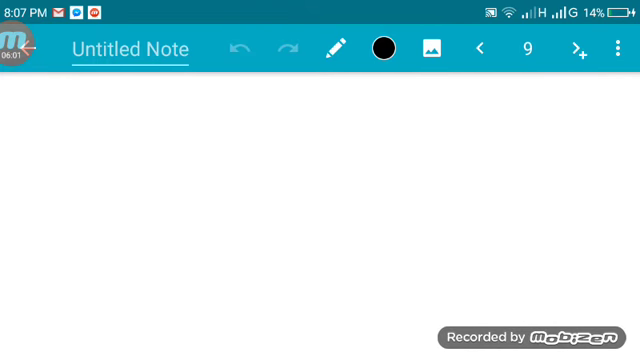
# - Write S.A = 4πR² in black on the first line of page 9
pyautogui.moveTo(97, 118); pyautogui.dragTo(62, 157)
pyautogui.click(127, 141)
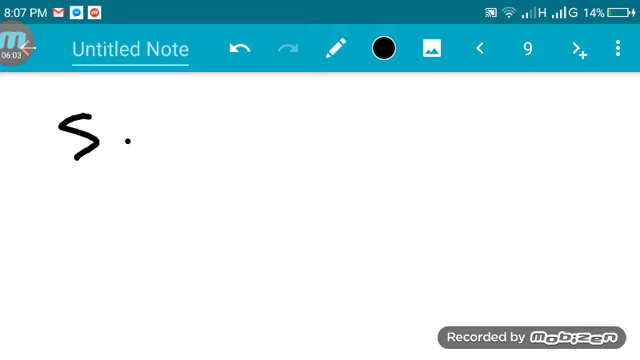
pyautogui.moveTo(147, 161)
pyautogui.mouseDown()
pyautogui.moveTo(160, 110)
pyautogui.moveTo(186, 160)
pyautogui.mouseUp()
pyautogui.moveTo(150, 131); pyautogui.dragTo(190, 128)
pyautogui.moveTo(223, 120); pyautogui.dragTo(259, 116)
pyautogui.moveTo(221, 146); pyautogui.dragTo(261, 142)
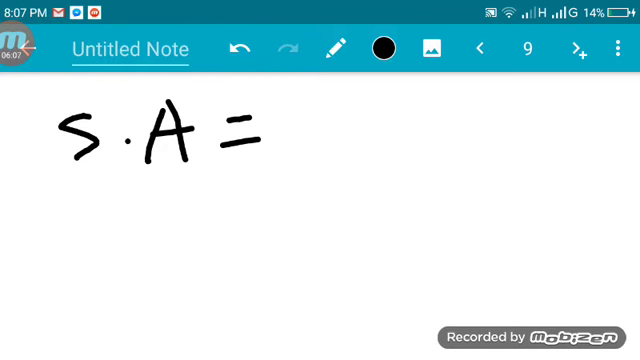
pyautogui.moveTo(333, 102)
pyautogui.mouseDown()
pyautogui.moveTo(327, 164)
pyautogui.moveTo(345, 136)
pyautogui.mouseUp()
pyautogui.moveTo(375, 110)
pyautogui.mouseDown()
pyautogui.moveTo(415, 107)
pyautogui.moveTo(376, 150)
pyautogui.mouseUp()
pyautogui.moveTo(401, 110); pyautogui.dragTo(402, 150)
pyautogui.moveTo(452, 110)
pyautogui.mouseDown()
pyautogui.moveTo(452, 162)
pyautogui.moveTo(500, 158)
pyautogui.mouseUp()
pyautogui.moveTo(512, 90); pyautogui.dragTo(578, 100)
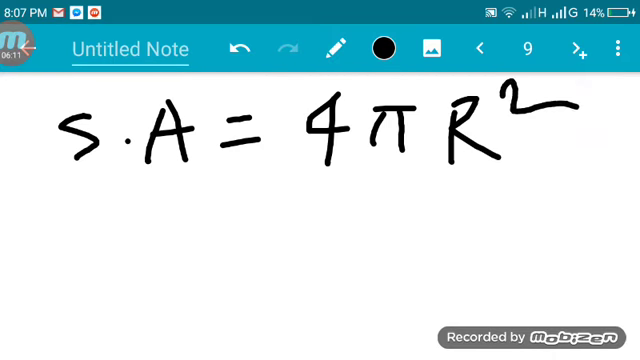
# - Write S.A = 4πr² again on a second line
pyautogui.moveTo(96, 243)
pyautogui.mouseDown()
pyautogui.moveTo(88, 279)
pyautogui.moveTo(60, 297)
pyautogui.mouseUp()
pyautogui.click(111, 285)
pyautogui.moveTo(152, 233)
pyautogui.mouseDown()
pyautogui.moveTo(140, 294)
pyautogui.moveTo(176, 290)
pyautogui.mouseUp()
pyautogui.moveTo(148, 264); pyautogui.dragTo(250, 248)
pyautogui.moveTo(208, 271); pyautogui.dragTo(262, 271)
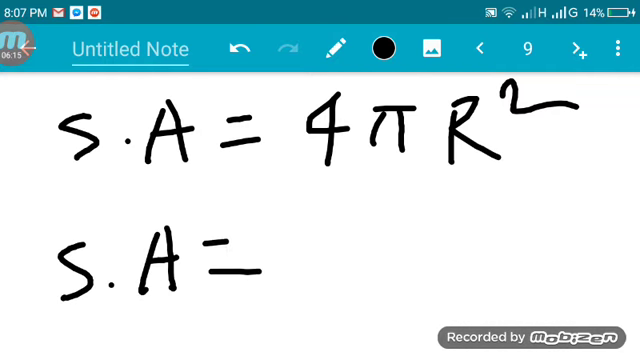
pyautogui.moveTo(340, 218)
pyautogui.mouseDown()
pyautogui.moveTo(338, 302)
pyautogui.moveTo(356, 256)
pyautogui.moveTo(432, 238)
pyautogui.mouseUp()
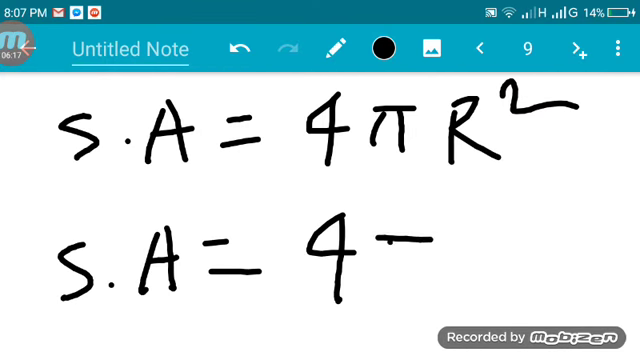
pyautogui.moveTo(388, 242); pyautogui.dragTo(386, 282)
pyautogui.moveTo(412, 242); pyautogui.dragTo(414, 290)
pyautogui.moveTo(463, 240); pyautogui.dragTo(463, 298)
pyautogui.moveTo(483, 236); pyautogui.dragTo(506, 276)
pyautogui.moveTo(519, 230)
pyautogui.mouseDown()
pyautogui.moveTo(550, 252)
pyautogui.moveTo(598, 250)
pyautogui.mouseUp()
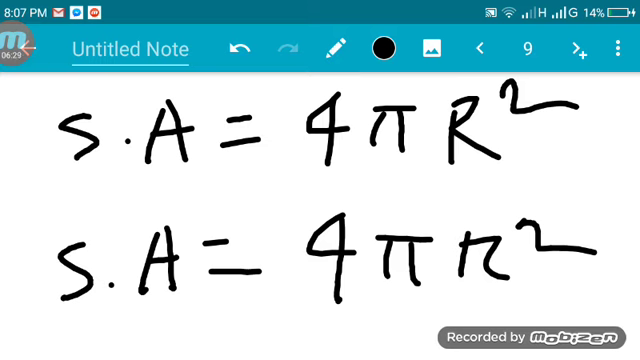
# - Double-underline 4πr² on the second line
pyautogui.moveTo(300, 328); pyautogui.dragTo(540, 322)
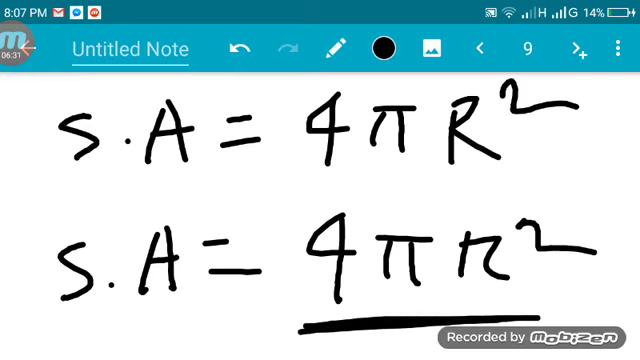
pyautogui.moveTo(270, 300); pyautogui.dragTo(504, 303)
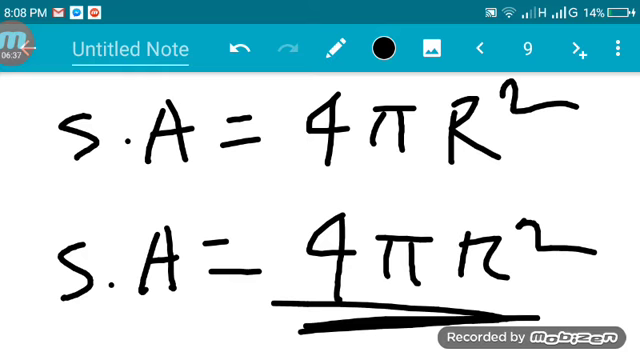
pyautogui.click(384, 48)
# - In blue, insert N × before 4πr² and add lines above and below it
pyautogui.click(387, 329)
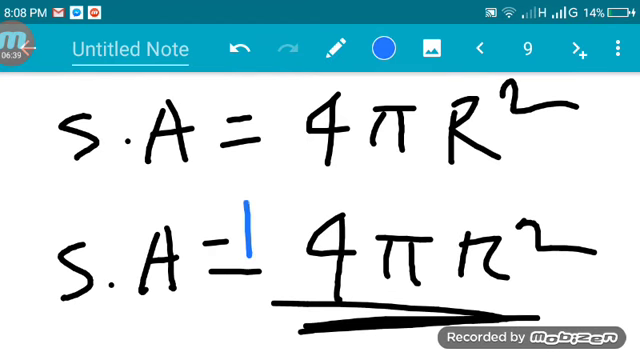
pyautogui.moveTo(250, 204)
pyautogui.mouseDown()
pyautogui.moveTo(271, 202)
pyautogui.moveTo(310, 232)
pyautogui.mouseUp()
pyautogui.moveTo(310, 210); pyautogui.dragTo(296, 240)
pyautogui.moveTo(290, 262); pyautogui.dragTo(234, 280)
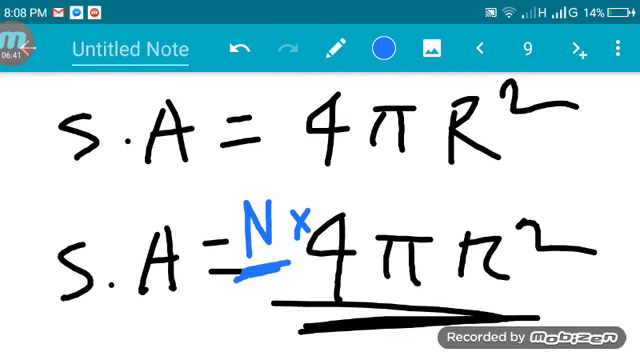
pyautogui.moveTo(300, 316)
pyautogui.mouseDown()
pyautogui.moveTo(415, 307)
pyautogui.moveTo(295, 322)
pyautogui.mouseUp()
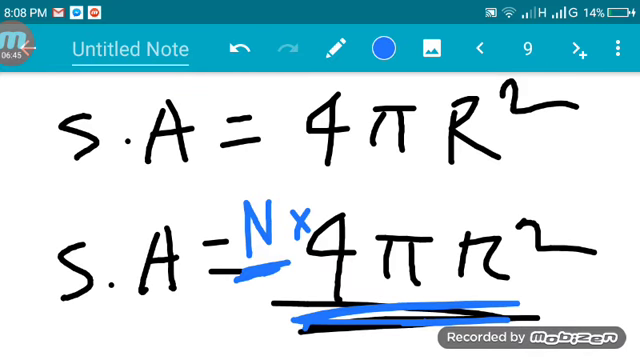
pyautogui.moveTo(330, 199); pyautogui.dragTo(488, 192)
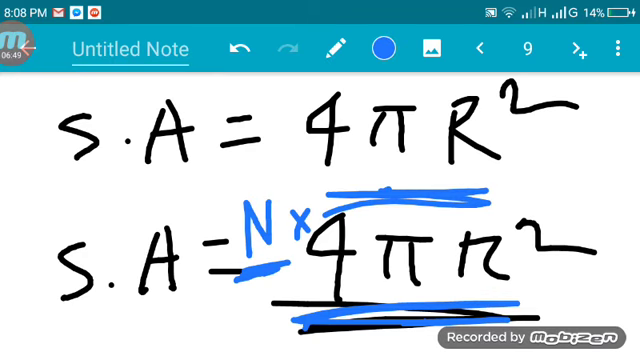
# - Write ΔA = on page 10
pyautogui.click(579, 48)
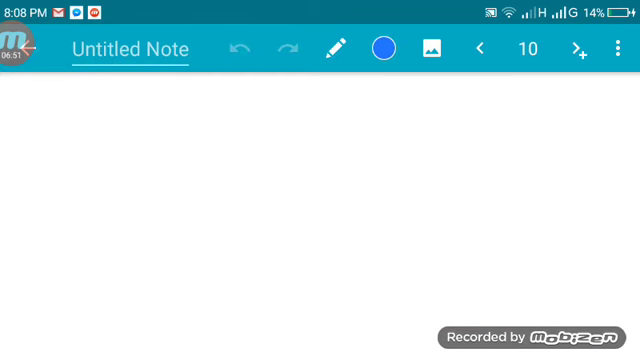
pyautogui.click(480, 48)
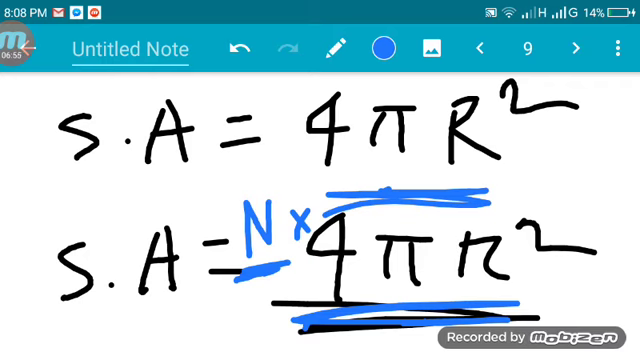
pyautogui.click(576, 48)
pyautogui.moveTo(70, 143)
pyautogui.mouseDown()
pyautogui.moveTo(36, 228)
pyautogui.moveTo(86, 186)
pyautogui.moveTo(28, 222)
pyautogui.mouseUp()
pyautogui.click(113, 151)
pyautogui.moveTo(112, 150)
pyautogui.mouseDown()
pyautogui.moveTo(92, 212)
pyautogui.moveTo(122, 208)
pyautogui.mouseUp()
pyautogui.moveTo(92, 182)
pyautogui.mouseDown()
pyautogui.moveTo(170, 171)
pyautogui.moveTo(172, 188)
pyautogui.mouseUp()
# - On page 9, ring N×4πr² in blue and add a blue dash after R²
pyautogui.click(480, 48)
pyautogui.moveTo(250, 172); pyautogui.dragTo(240, 308)
pyautogui.moveTo(252, 152)
pyautogui.mouseDown()
pyautogui.moveTo(493, 148)
pyautogui.moveTo(295, 322)
pyautogui.mouseUp()
pyautogui.moveTo(515, 136); pyautogui.dragTo(585, 128)
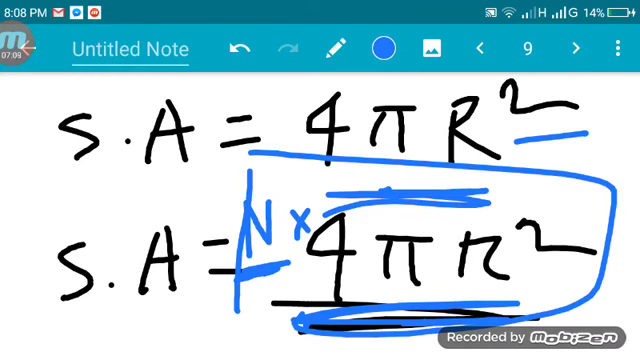
# - On page 10, write N×4πr² followed by a minus sign in blue after ΔA =
pyautogui.click(576, 48)
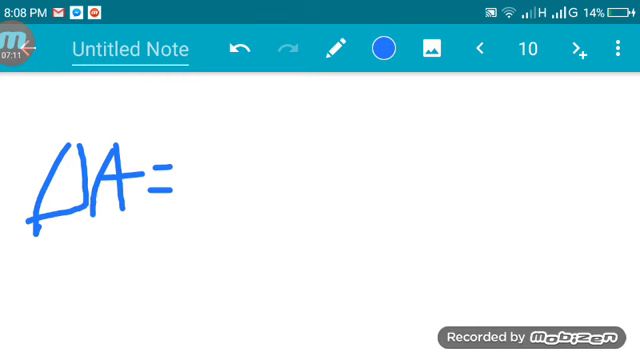
pyautogui.moveTo(214, 139); pyautogui.dragTo(196, 224)
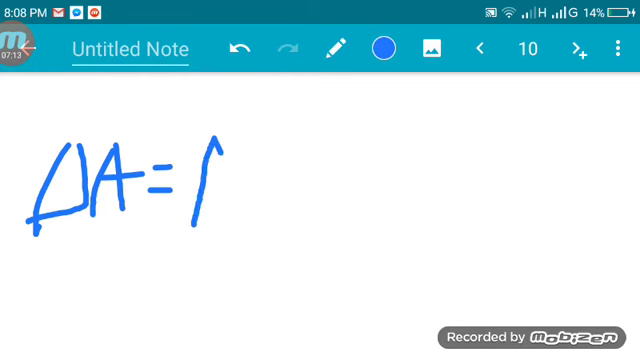
pyautogui.moveTo(212, 141); pyautogui.dragTo(238, 148)
pyautogui.moveTo(253, 168); pyautogui.dragTo(277, 208)
pyautogui.moveTo(277, 168); pyautogui.dragTo(252, 210)
pyautogui.moveTo(318, 162)
pyautogui.mouseDown()
pyautogui.moveTo(316, 210)
pyautogui.moveTo(322, 190)
pyautogui.mouseUp()
pyautogui.moveTo(338, 168)
pyautogui.mouseDown()
pyautogui.moveTo(372, 165)
pyautogui.moveTo(349, 192)
pyautogui.mouseUp()
pyautogui.moveTo(366, 167)
pyautogui.mouseDown()
pyautogui.moveTo(368, 192)
pyautogui.moveTo(381, 190)
pyautogui.mouseUp()
pyautogui.moveTo(392, 164); pyautogui.dragTo(394, 190)
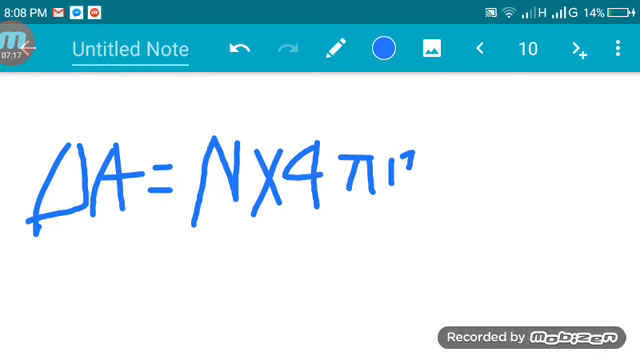
pyautogui.moveTo(410, 142)
pyautogui.mouseDown()
pyautogui.moveTo(418, 150)
pyautogui.moveTo(456, 144)
pyautogui.mouseUp()
pyautogui.moveTo(450, 172); pyautogui.dragTo(476, 169)
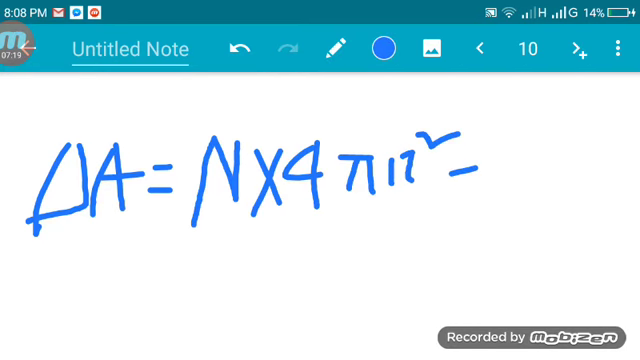
# - Write 4πR² after the minus sign to complete the equation
pyautogui.moveTo(519, 130)
pyautogui.mouseDown()
pyautogui.moveTo(516, 193)
pyautogui.moveTo(530, 168)
pyautogui.mouseUp()
pyautogui.moveTo(540, 140); pyautogui.dragTo(576, 140)
pyautogui.moveTo(546, 142)
pyautogui.mouseDown()
pyautogui.moveTo(544, 190)
pyautogui.moveTo(560, 180)
pyautogui.mouseUp()
pyautogui.moveTo(578, 135)
pyautogui.mouseDown()
pyautogui.moveTo(578, 170)
pyautogui.moveTo(620, 178)
pyautogui.mouseUp()
pyautogui.moveTo(598, 112); pyautogui.dragTo(626, 128)
# - Switch the ink to black, start a box around the equation and circle ΔA
pyautogui.click(384, 48)
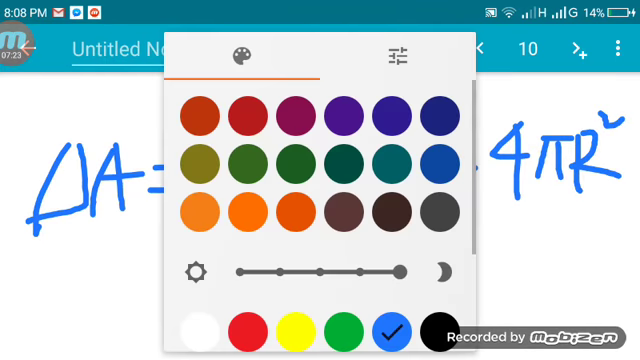
pyautogui.click(440, 331)
pyautogui.moveTo(30, 115)
pyautogui.mouseDown()
pyautogui.moveTo(30, 260)
pyautogui.moveTo(440, 111)
pyautogui.moveTo(610, 104)
pyautogui.moveTo(620, 215)
pyautogui.moveTo(200, 232)
pyautogui.moveTo(30, 248)
pyautogui.mouseUp()
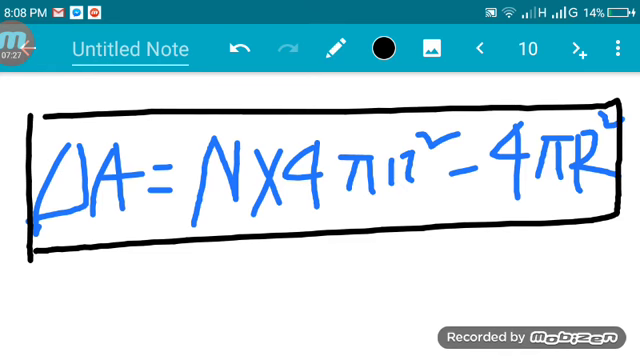
pyautogui.moveTo(100, 126)
pyautogui.mouseDown()
pyautogui.moveTo(50, 140)
pyautogui.moveTo(110, 122)
pyautogui.mouseUp()
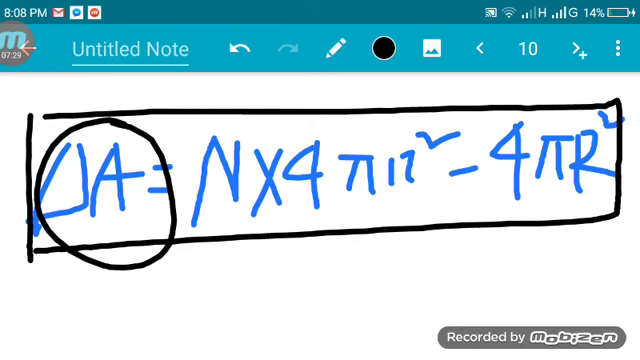
# - Add black strokes, an ellipse and small marks beneath the boxed equation
pyautogui.moveTo(258, 283); pyautogui.dragTo(550, 233)
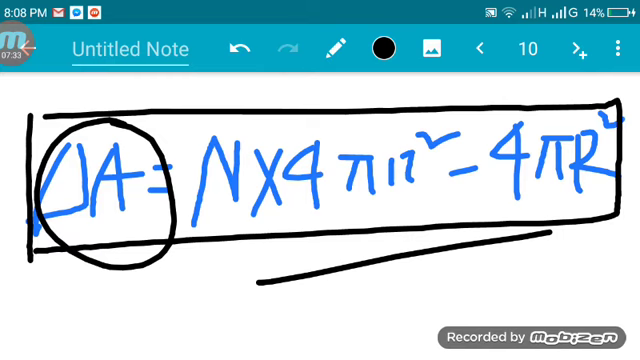
pyautogui.moveTo(220, 306); pyautogui.dragTo(332, 272)
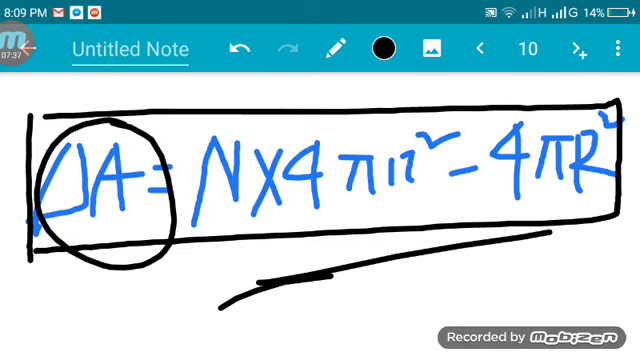
pyautogui.moveTo(272, 318); pyautogui.dragTo(330, 303)
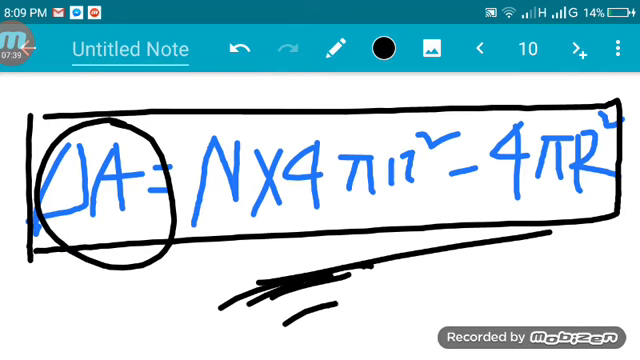
pyautogui.moveTo(235, 303); pyautogui.dragTo(350, 274)
pyautogui.moveTo(285, 325); pyautogui.dragTo(358, 284)
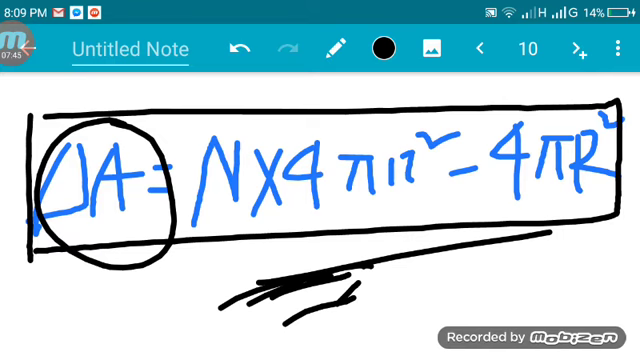
pyautogui.moveTo(175, 255)
pyautogui.mouseDown()
pyautogui.moveTo(105, 320)
pyautogui.moveTo(180, 258)
pyautogui.mouseUp()
pyautogui.moveTo(418, 316)
pyautogui.mouseDown()
pyautogui.moveTo(440, 328)
pyautogui.moveTo(490, 316)
pyautogui.mouseUp()
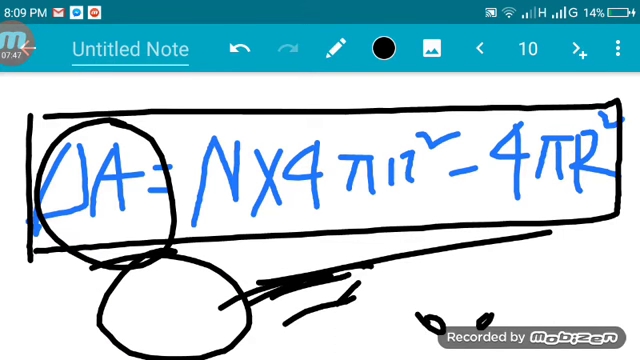
pyautogui.moveTo(492, 285); pyautogui.dragTo(487, 298)
pyautogui.moveTo(415, 222); pyautogui.dragTo(518, 215)
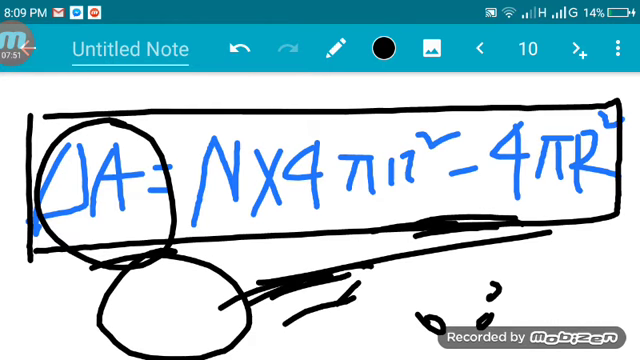
# - Write ΔA = on the next page
pyautogui.click(579, 48)
pyautogui.moveTo(34, 211)
pyautogui.mouseDown()
pyautogui.moveTo(64, 143)
pyautogui.moveTo(38, 205)
pyautogui.mouseUp()
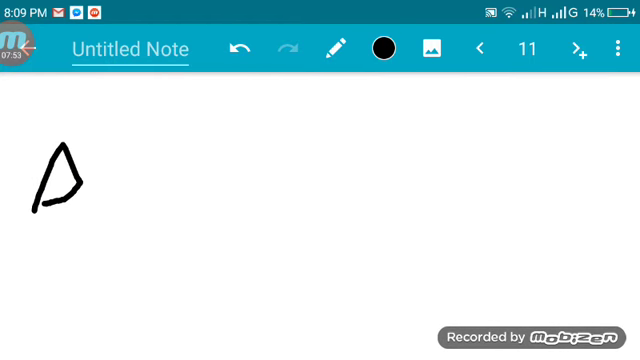
pyautogui.moveTo(103, 186)
pyautogui.mouseDown()
pyautogui.moveTo(119, 136)
pyautogui.moveTo(137, 186)
pyautogui.mouseUp()
pyautogui.moveTo(111, 160); pyautogui.dragTo(131, 160)
pyautogui.moveTo(171, 169); pyautogui.dragTo(190, 169)
pyautogui.moveTo(174, 179); pyautogui.dragTo(209, 177)
# - Back on page 10, add an oval, more strokes and a larger circle around ΔA
pyautogui.click(480, 48)
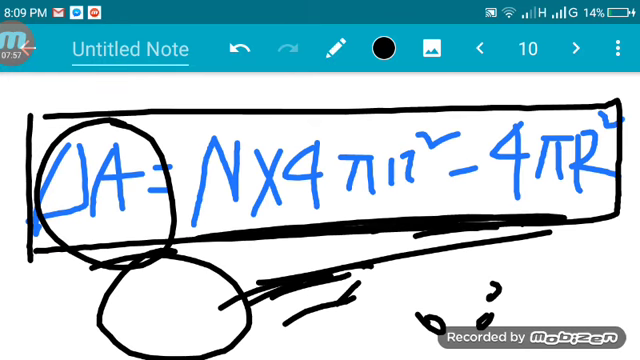
pyautogui.moveTo(226, 233); pyautogui.dragTo(510, 217)
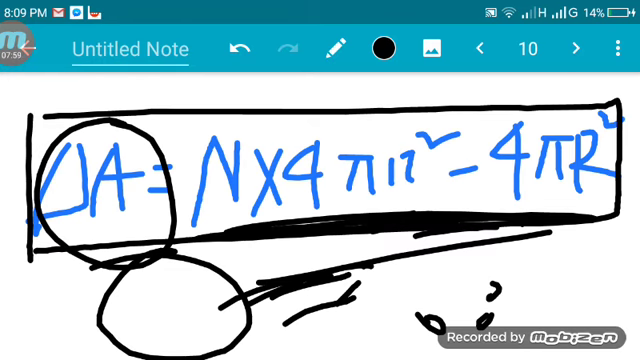
pyautogui.moveTo(470, 252); pyautogui.dragTo(410, 320)
pyautogui.moveTo(258, 335); pyautogui.dragTo(400, 305)
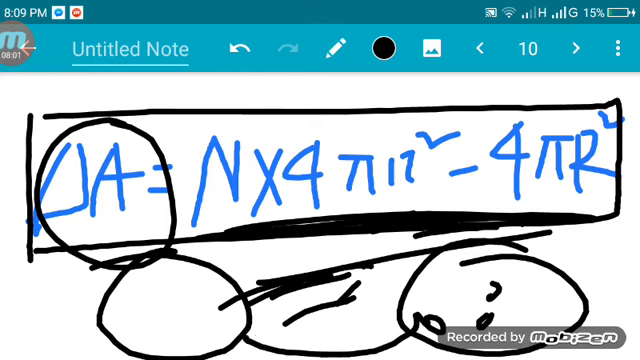
pyautogui.moveTo(300, 330); pyautogui.dragTo(390, 315)
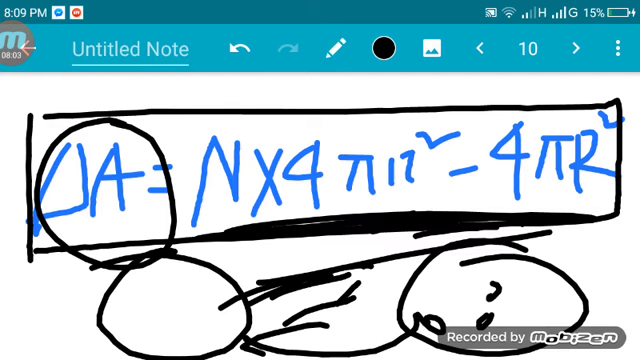
pyautogui.moveTo(310, 248)
pyautogui.mouseDown()
pyautogui.moveTo(100, 262)
pyautogui.moveTo(380, 250)
pyautogui.mouseUp()
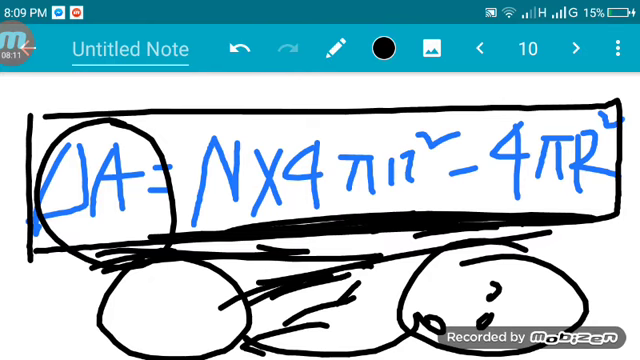
pyautogui.moveTo(120, 95); pyautogui.dragTo(175, 130)
pyautogui.moveTo(75, 245); pyautogui.dragTo(160, 205)
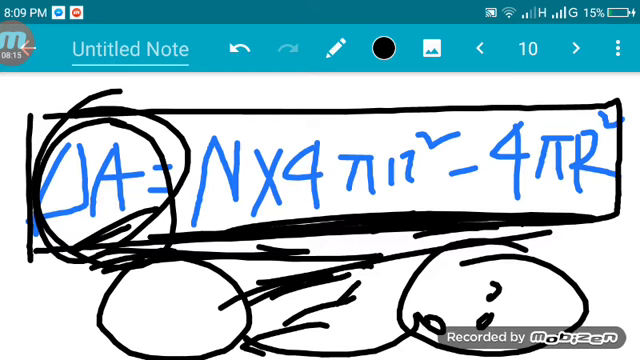
# - Write 4π(Nr² after ΔA = on page 11
pyautogui.click(576, 48)
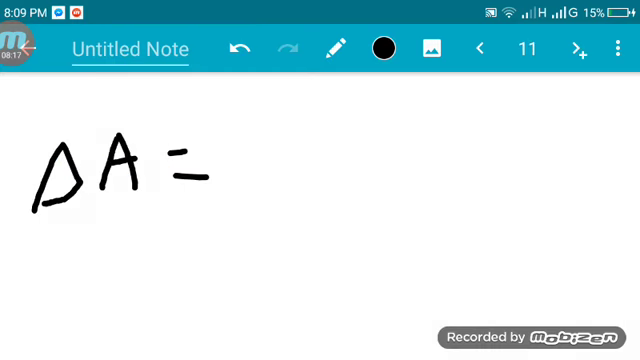
pyautogui.click(479, 48)
pyautogui.moveTo(265, 105)
pyautogui.mouseDown()
pyautogui.moveTo(263, 187)
pyautogui.moveTo(272, 145)
pyautogui.mouseUp()
pyautogui.moveTo(304, 125)
pyautogui.mouseDown()
pyautogui.moveTo(330, 124)
pyautogui.moveTo(308, 160)
pyautogui.mouseUp()
pyautogui.moveTo(332, 125); pyautogui.dragTo(333, 165)
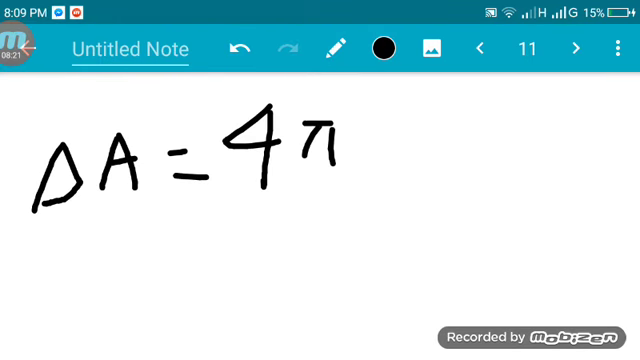
pyautogui.moveTo(390, 96)
pyautogui.mouseDown()
pyautogui.moveTo(368, 135)
pyautogui.moveTo(366, 158)
pyautogui.moveTo(430, 190)
pyautogui.mouseUp()
pyautogui.moveTo(390, 125)
pyautogui.mouseDown()
pyautogui.moveTo(385, 178)
pyautogui.moveTo(412, 175)
pyautogui.mouseUp()
pyautogui.moveTo(412, 125)
pyautogui.mouseDown()
pyautogui.moveTo(432, 170)
pyautogui.moveTo(432, 111)
pyautogui.mouseUp()
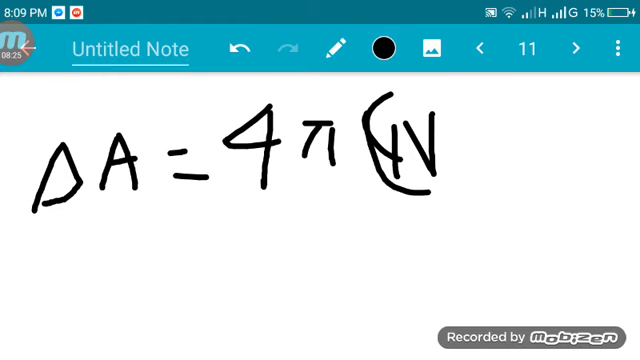
pyautogui.moveTo(455, 172)
pyautogui.mouseDown()
pyautogui.moveTo(458, 135)
pyautogui.moveTo(500, 175)
pyautogui.mouseUp()
# - Finish the bracket with − R² and close it
pyautogui.moveTo(510, 112)
pyautogui.mouseDown()
pyautogui.moveTo(572, 143)
pyautogui.moveTo(579, 175)
pyautogui.mouseUp()
pyautogui.click(583, 123)
pyautogui.moveTo(581, 140)
pyautogui.mouseDown()
pyautogui.moveTo(584, 152)
pyautogui.moveTo(620, 172)
pyautogui.mouseUp()
pyautogui.moveTo(610, 100); pyautogui.dragTo(626, 110)
pyautogui.moveTo(620, 80); pyautogui.dragTo(594, 212)
# - Box the equation in blue and add a new blank page
pyautogui.click(384, 48)
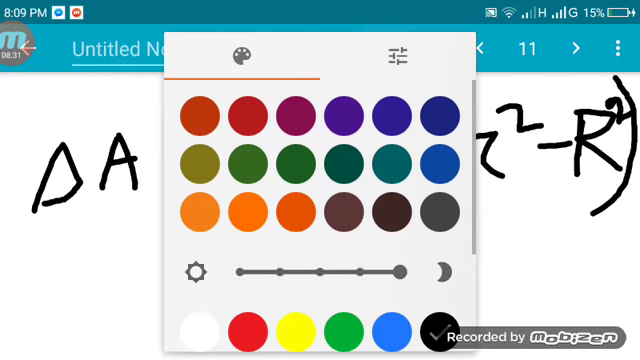
pyautogui.click(391, 331)
pyautogui.moveTo(22, 95)
pyautogui.mouseDown()
pyautogui.moveTo(22, 265)
pyautogui.moveTo(200, 78)
pyautogui.mouseUp()
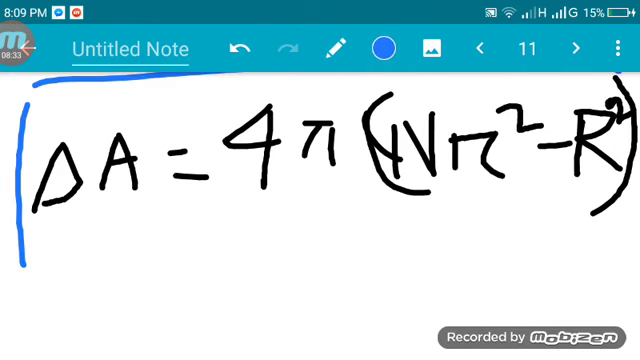
pyautogui.moveTo(65, 95)
pyautogui.mouseDown()
pyautogui.moveTo(628, 72)
pyautogui.moveTo(628, 170)
pyautogui.moveTo(22, 255)
pyautogui.mouseUp()
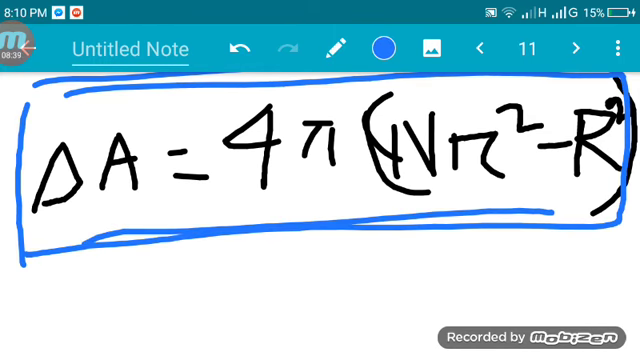
pyautogui.click(575, 48)
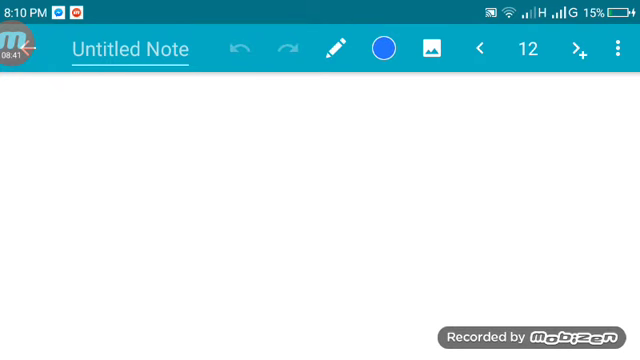
# - Write E = T on the new page and box it in blue
pyautogui.moveTo(33, 152)
pyautogui.mouseDown()
pyautogui.moveTo(29, 217)
pyautogui.moveTo(58, 144)
pyautogui.mouseUp()
pyautogui.moveTo(31, 181); pyautogui.dragTo(53, 179)
pyautogui.moveTo(27, 215); pyautogui.dragTo(60, 208)
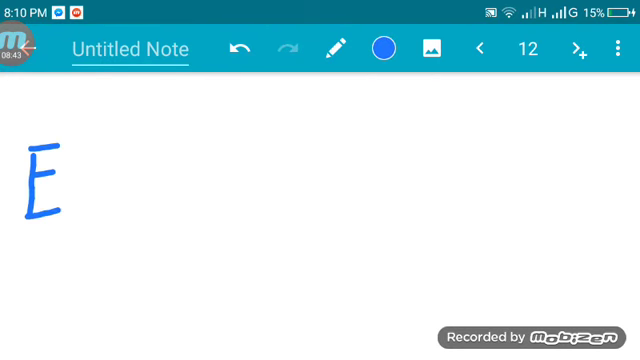
pyautogui.moveTo(98, 176); pyautogui.dragTo(113, 174)
pyautogui.moveTo(110, 199); pyautogui.dragTo(135, 196)
pyautogui.moveTo(173, 158); pyautogui.dragTo(168, 212)
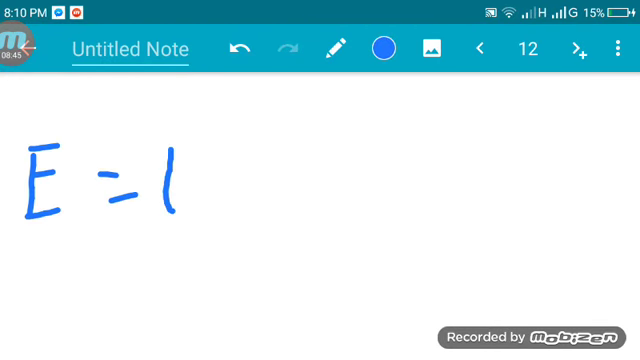
pyautogui.moveTo(151, 151); pyautogui.dragTo(210, 146)
pyautogui.moveTo(5, 125)
pyautogui.mouseDown()
pyautogui.moveTo(12, 235)
pyautogui.moveTo(240, 118)
pyautogui.moveTo(14, 232)
pyautogui.mouseUp()
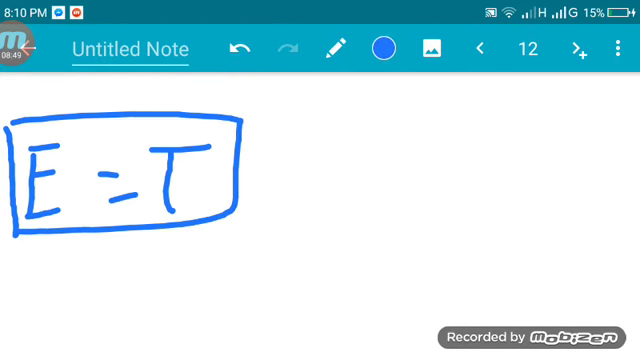
# - Write E = W to the right of the boxed E = T
pyautogui.moveTo(283, 138)
pyautogui.mouseDown()
pyautogui.moveTo(277, 184)
pyautogui.moveTo(330, 135)
pyautogui.mouseUp()
pyautogui.moveTo(287, 158); pyautogui.dragTo(325, 157)
pyautogui.moveTo(283, 183); pyautogui.dragTo(328, 181)
pyautogui.moveTo(333, 151); pyautogui.dragTo(362, 149)
pyautogui.moveTo(349, 171); pyautogui.dragTo(358, 171)
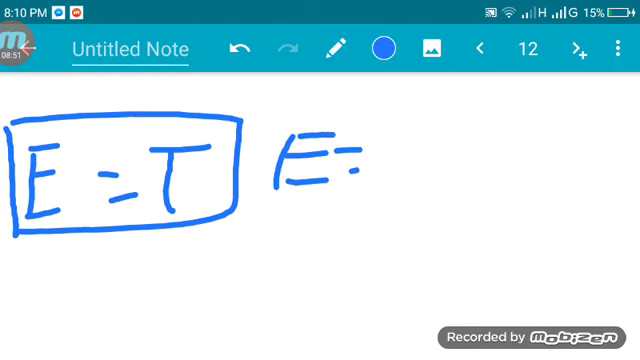
pyautogui.moveTo(390, 110)
pyautogui.mouseDown()
pyautogui.moveTo(410, 118)
pyautogui.moveTo(440, 106)
pyautogui.mouseUp()
pyautogui.moveTo(376, 164); pyautogui.dragTo(442, 158)
# - Add the fraction bar and ΔA denominator, with underlines beneath ΔA and E
pyautogui.moveTo(340, 180); pyautogui.dragTo(366, 178)
pyautogui.moveTo(400, 182)
pyautogui.mouseDown()
pyautogui.moveTo(392, 200)
pyautogui.moveTo(420, 224)
pyautogui.mouseUp()
pyautogui.moveTo(440, 182)
pyautogui.mouseDown()
pyautogui.moveTo(426, 228)
pyautogui.moveTo(458, 228)
pyautogui.mouseUp()
pyautogui.moveTo(430, 208); pyautogui.dragTo(452, 206)
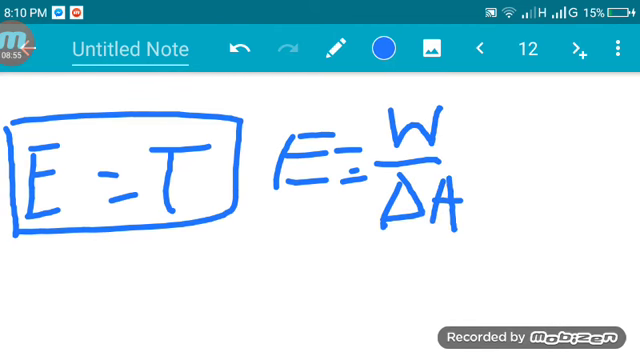
pyautogui.moveTo(380, 242); pyautogui.dragTo(448, 232)
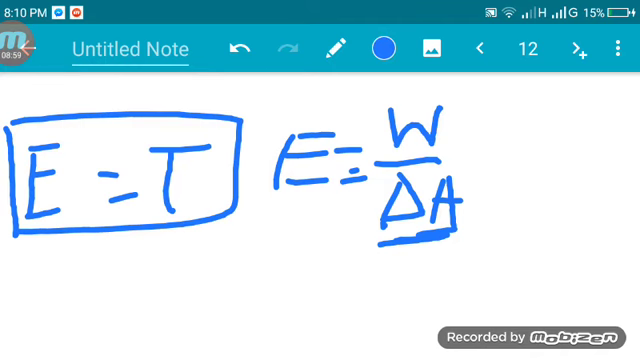
pyautogui.moveTo(398, 245); pyautogui.dragTo(463, 236)
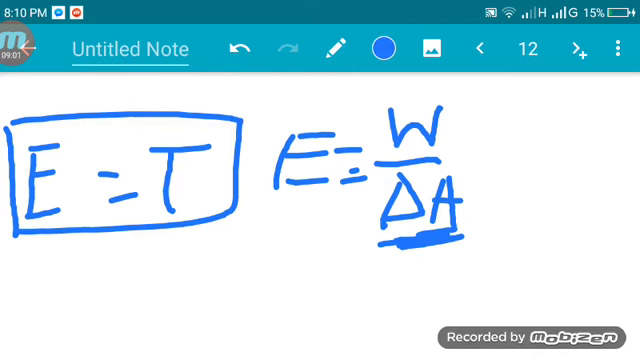
pyautogui.moveTo(382, 104); pyautogui.dragTo(350, 148)
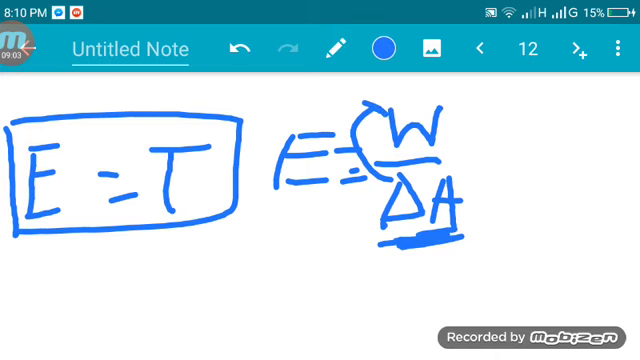
pyautogui.moveTo(277, 208); pyautogui.dragTo(332, 191)
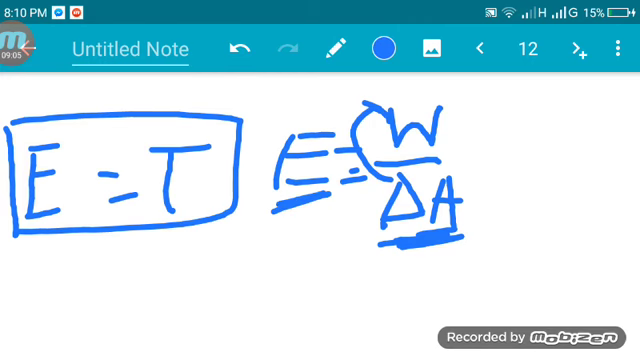
# - Write = T after the W/ΔA fraction
pyautogui.moveTo(478, 160); pyautogui.dragTo(512, 155)
pyautogui.moveTo(482, 177); pyautogui.dragTo(514, 172)
pyautogui.moveTo(557, 133); pyautogui.dragTo(555, 190)
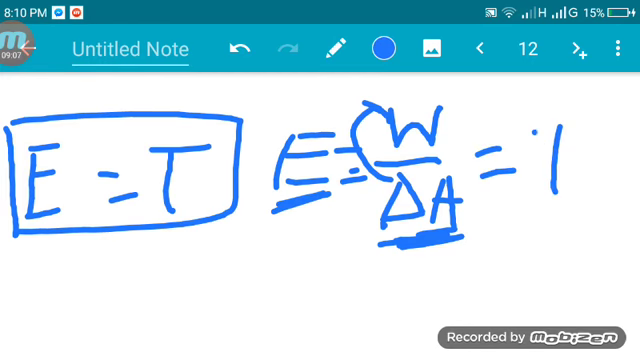
pyautogui.moveTo(527, 132); pyautogui.dragTo(606, 128)
# - Below it, write an arrow followed by W = TΔA
pyautogui.moveTo(157, 298)
pyautogui.mouseDown()
pyautogui.moveTo(200, 296)
pyautogui.moveTo(205, 350)
pyautogui.mouseUp()
pyautogui.moveTo(290, 275)
pyautogui.mouseDown()
pyautogui.moveTo(296, 330)
pyautogui.moveTo(342, 270)
pyautogui.mouseUp()
pyautogui.moveTo(375, 292); pyautogui.dragTo(408, 287)
pyautogui.moveTo(378, 321); pyautogui.dragTo(412, 316)
pyautogui.moveTo(460, 292); pyautogui.dragTo(457, 333)
pyautogui.moveTo(442, 290)
pyautogui.mouseDown()
pyautogui.moveTo(470, 284)
pyautogui.moveTo(458, 330)
pyautogui.moveTo(480, 268)
pyautogui.mouseUp()
pyautogui.moveTo(505, 330); pyautogui.dragTo(548, 320)
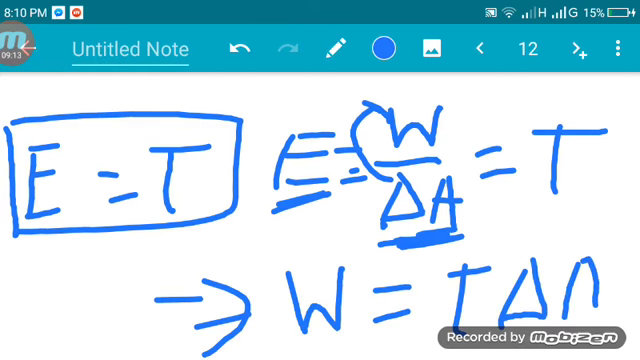
pyautogui.moveTo(508, 302); pyautogui.dragTo(542, 298)
# - Draw a black box around W = TΔA
pyautogui.click(384, 48)
pyautogui.click(433, 333)
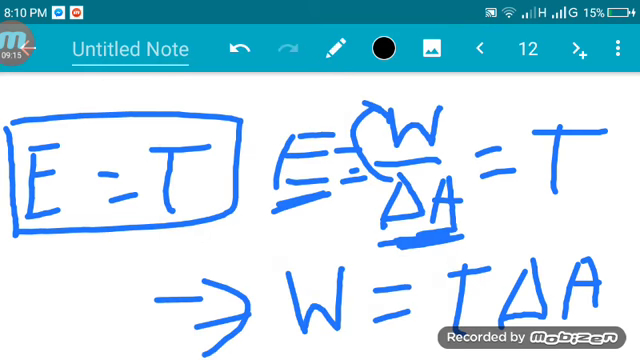
pyautogui.moveTo(270, 242)
pyautogui.mouseDown()
pyautogui.moveTo(258, 352)
pyautogui.moveTo(620, 240)
pyautogui.mouseUp()
pyautogui.moveTo(620, 240); pyautogui.dragTo(618, 350)
pyautogui.moveTo(618, 350); pyautogui.dragTo(258, 353)
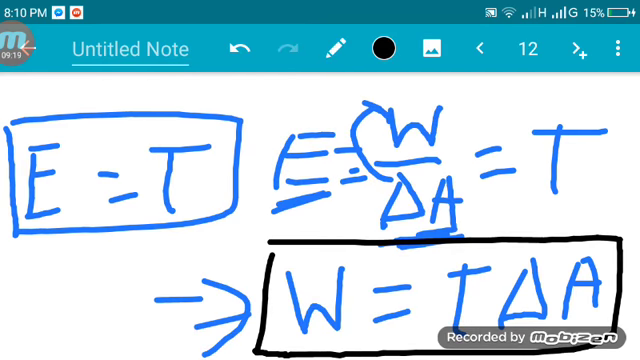
# - Underline the ΔA equation on page 11 in black
pyautogui.click(480, 48)
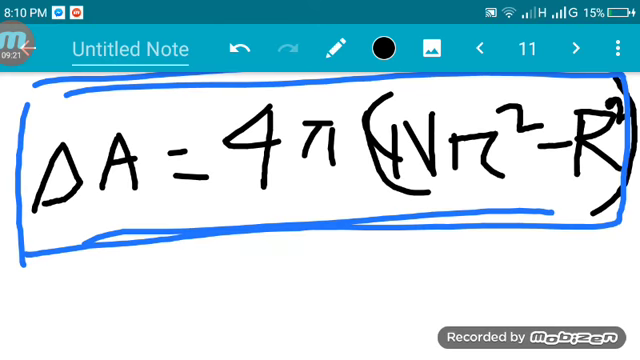
pyautogui.moveTo(100, 262); pyautogui.dragTo(330, 258)
pyautogui.moveTo(150, 268); pyautogui.dragTo(530, 232)
# - Write W = 4π on page 13
pyautogui.click(576, 48)
pyautogui.click(576, 48)
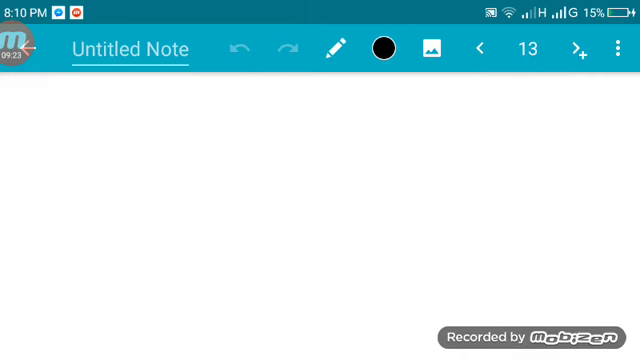
pyautogui.moveTo(28, 142)
pyautogui.mouseDown()
pyautogui.moveTo(61, 171)
pyautogui.moveTo(85, 138)
pyautogui.mouseUp()
pyautogui.moveTo(131, 170); pyautogui.dragTo(153, 167)
pyautogui.moveTo(120, 197); pyautogui.dragTo(138, 194)
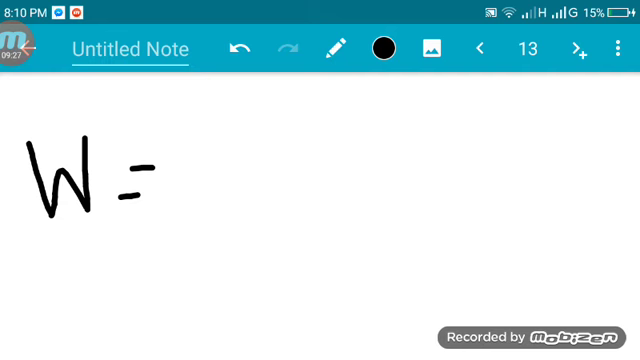
pyautogui.moveTo(207, 139)
pyautogui.mouseDown()
pyautogui.moveTo(196, 214)
pyautogui.moveTo(210, 188)
pyautogui.mouseUp()
pyautogui.moveTo(240, 150)
pyautogui.mouseDown()
pyautogui.moveTo(258, 148)
pyautogui.moveTo(230, 185)
pyautogui.mouseUp()
pyautogui.moveTo(252, 152); pyautogui.dragTo(253, 185)
# - Continue the equation with (Nr² − R²)T
pyautogui.moveTo(289, 151)
pyautogui.mouseDown()
pyautogui.moveTo(292, 216)
pyautogui.moveTo(318, 146)
pyautogui.mouseUp()
pyautogui.moveTo(337, 176)
pyautogui.mouseDown()
pyautogui.moveTo(357, 171)
pyautogui.moveTo(356, 202)
pyautogui.mouseUp()
pyautogui.moveTo(364, 150); pyautogui.dragTo(384, 163)
pyautogui.moveTo(388, 168); pyautogui.dragTo(410, 164)
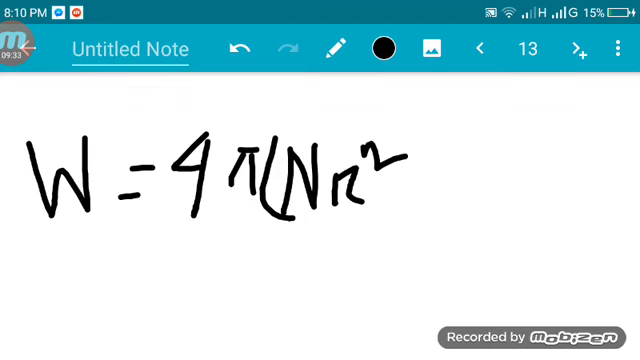
pyautogui.moveTo(386, 184); pyautogui.dragTo(410, 180)
pyautogui.moveTo(443, 152)
pyautogui.mouseDown()
pyautogui.moveTo(429, 202)
pyautogui.moveTo(472, 200)
pyautogui.mouseUp()
pyautogui.moveTo(503, 126)
pyautogui.mouseDown()
pyautogui.moveTo(500, 140)
pyautogui.moveTo(543, 150)
pyautogui.moveTo(530, 230)
pyautogui.mouseUp()
pyautogui.moveTo(597, 135); pyautogui.dragTo(596, 158)
pyautogui.moveTo(570, 126); pyautogui.dragTo(625, 122)
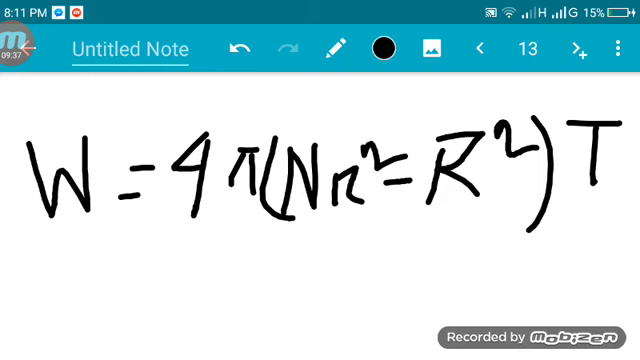
# - Box the equation in blue and add downward arrows below r and R
pyautogui.click(384, 48)
pyautogui.click(390, 330)
pyautogui.moveTo(18, 257)
pyautogui.mouseDown()
pyautogui.moveTo(17, 111)
pyautogui.moveTo(357, 92)
pyautogui.moveTo(629, 193)
pyautogui.moveTo(45, 290)
pyautogui.mouseUp()
pyautogui.moveTo(345, 207)
pyautogui.mouseDown()
pyautogui.moveTo(343, 246)
pyautogui.moveTo(366, 228)
pyautogui.mouseUp()
pyautogui.moveTo(20, 284); pyautogui.dragTo(98, 283)
pyautogui.moveTo(454, 206); pyautogui.dragTo(458, 260)
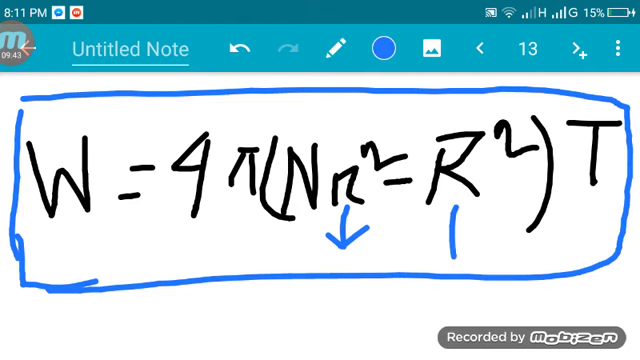
pyautogui.moveTo(432, 230); pyautogui.dragTo(470, 250)
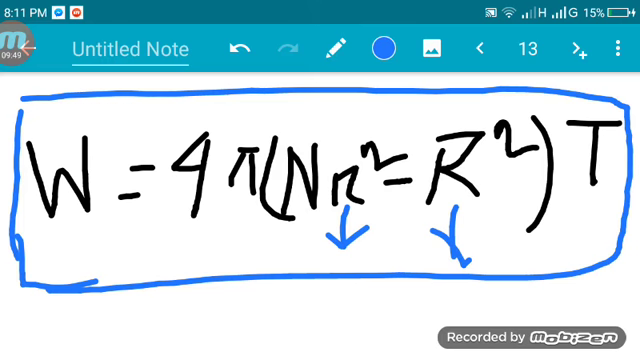
pyautogui.moveTo(10, 155)
pyautogui.mouseDown()
pyautogui.moveTo(12, 215)
pyautogui.moveTo(85, 280)
pyautogui.moveTo(250, 277)
pyautogui.mouseUp()
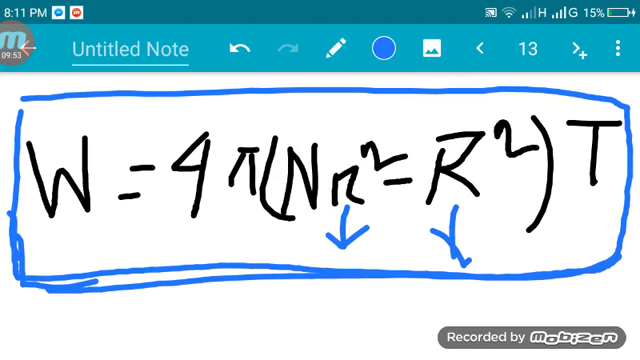
# - Circle ΔA on page 11, underline W = on page 13, then add page 14
pyautogui.click(479, 48)
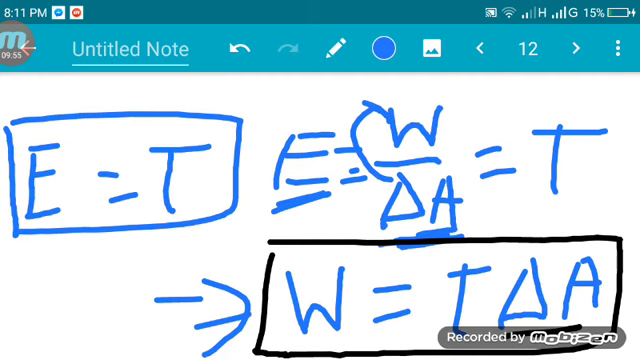
pyautogui.click(479, 48)
pyautogui.moveTo(107, 90)
pyautogui.mouseDown()
pyautogui.moveTo(36, 110)
pyautogui.moveTo(45, 190)
pyautogui.moveTo(150, 110)
pyautogui.mouseUp()
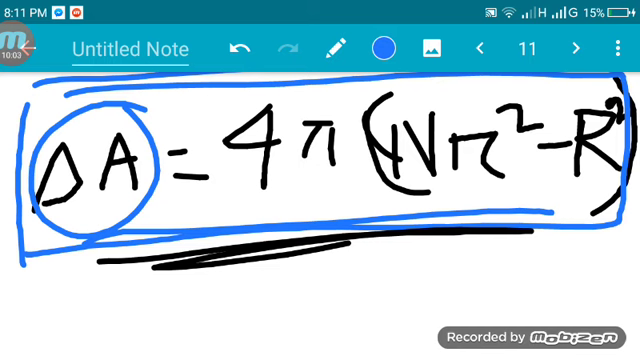
pyautogui.click(576, 48)
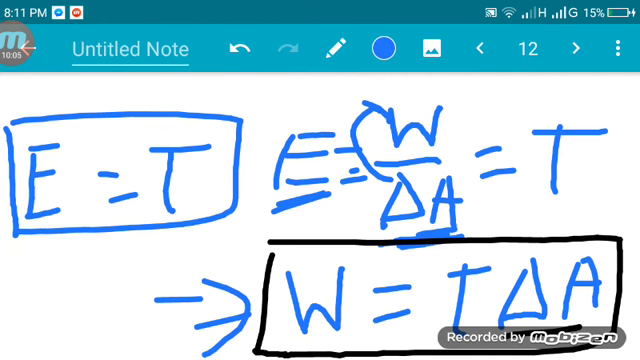
pyautogui.click(576, 48)
pyautogui.moveTo(86, 242); pyautogui.dragTo(180, 224)
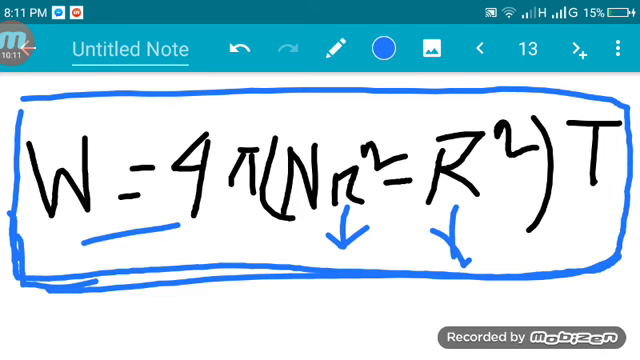
pyautogui.click(579, 48)
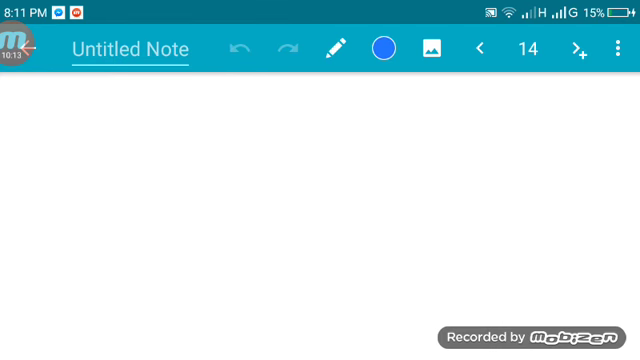
# - Handwrite the first Bengali word, নিরেট, at the top of page 14
pyautogui.moveTo(151, 147); pyautogui.dragTo(151, 211)
pyautogui.moveTo(149, 170); pyautogui.dragTo(218, 113)
pyautogui.moveTo(222, 139)
pyautogui.mouseDown()
pyautogui.moveTo(233, 186)
pyautogui.moveTo(222, 165)
pyautogui.mouseUp()
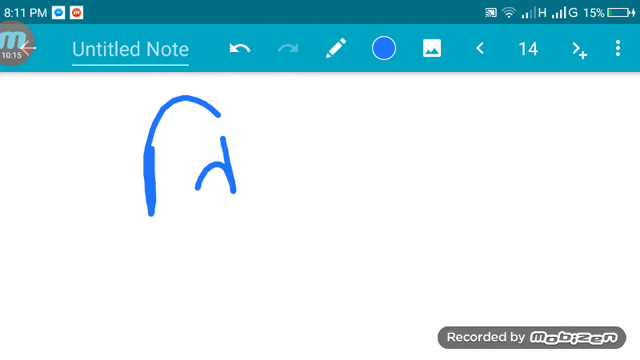
pyautogui.moveTo(112, 152); pyautogui.dragTo(278, 131)
pyautogui.moveTo(283, 133)
pyautogui.mouseDown()
pyautogui.moveTo(293, 197)
pyautogui.moveTo(320, 176)
pyautogui.mouseUp()
pyautogui.click(301, 180)
pyautogui.moveTo(346, 120)
pyautogui.mouseDown()
pyautogui.moveTo(348, 166)
pyautogui.moveTo(386, 176)
pyautogui.mouseUp()
pyautogui.moveTo(338, 112); pyautogui.dragTo(378, 90)
pyautogui.moveTo(372, 137); pyautogui.dragTo(430, 134)
# - Handwrite the second Bengali word, গোলক, below the first
pyautogui.moveTo(258, 243)
pyautogui.mouseDown()
pyautogui.moveTo(268, 298)
pyautogui.moveTo(348, 265)
pyautogui.mouseUp()
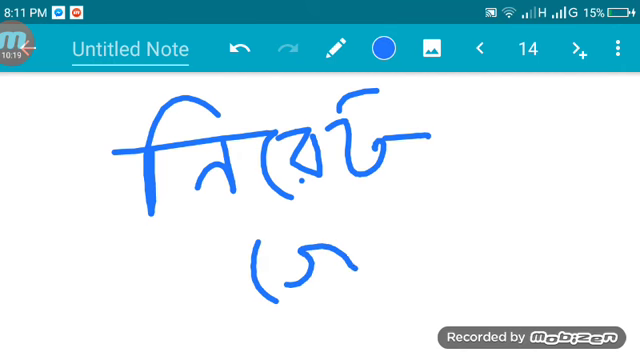
pyautogui.moveTo(340, 238); pyautogui.dragTo(356, 282)
pyautogui.moveTo(246, 245)
pyautogui.mouseDown()
pyautogui.moveTo(376, 228)
pyautogui.moveTo(400, 290)
pyautogui.mouseUp()
pyautogui.moveTo(416, 262)
pyautogui.mouseDown()
pyautogui.moveTo(445, 262)
pyautogui.moveTo(493, 282)
pyautogui.mouseUp()
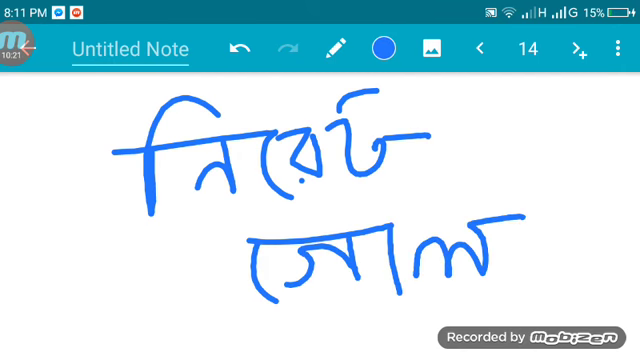
pyautogui.moveTo(493, 225); pyautogui.dragTo(545, 270)
pyautogui.moveTo(561, 236); pyautogui.dragTo(592, 182)
# - Ring both Bengali words in blue, then advance to blank page 15
pyautogui.click(480, 48)
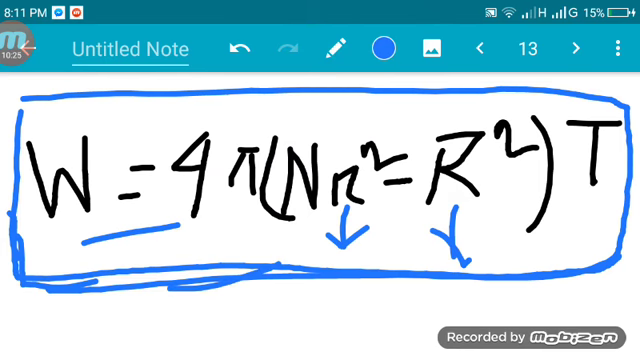
pyautogui.click(576, 48)
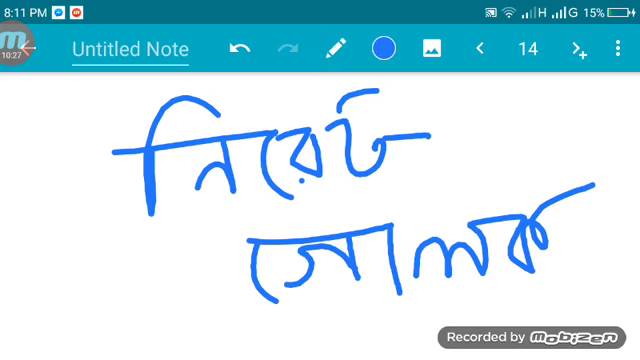
pyautogui.click(480, 48)
pyautogui.moveTo(420, 100); pyautogui.dragTo(330, 140)
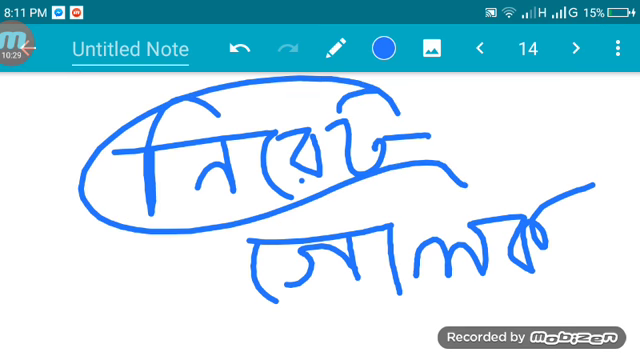
pyautogui.moveTo(490, 160); pyautogui.dragTo(430, 300)
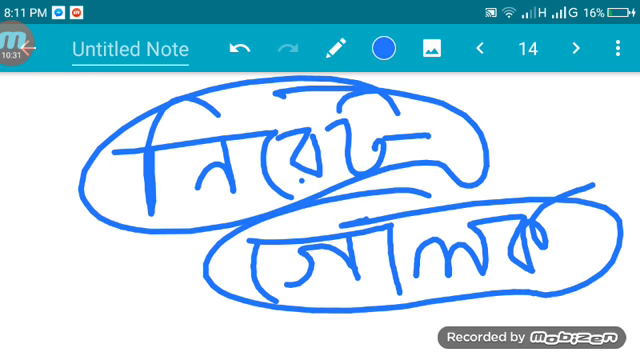
pyautogui.click(576, 48)
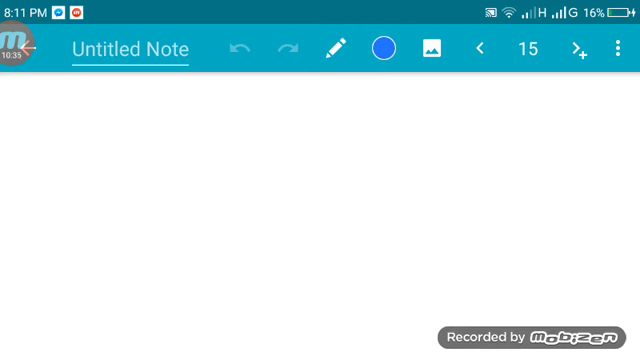
# - Handwrite the top title line চাঁদ বুদবুদ in blue on page 15
pyautogui.moveTo(99, 122)
pyautogui.mouseDown()
pyautogui.moveTo(153, 175)
pyautogui.moveTo(214, 150)
pyautogui.moveTo(215, 203)
pyautogui.mouseUp()
pyautogui.moveTo(120, 82); pyautogui.dragTo(193, 98)
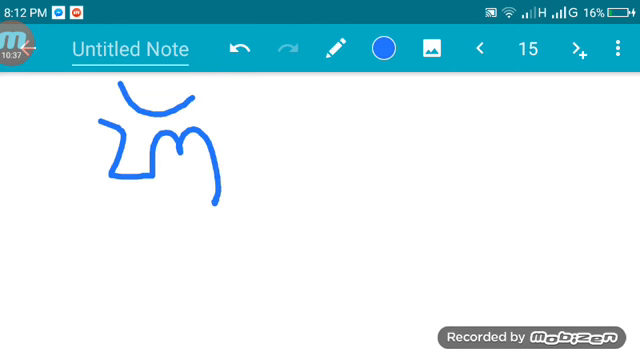
pyautogui.click(171, 90)
pyautogui.moveTo(235, 133)
pyautogui.mouseDown()
pyautogui.moveTo(290, 133)
pyautogui.moveTo(318, 202)
pyautogui.mouseUp()
pyautogui.moveTo(418, 127)
pyautogui.mouseDown()
pyautogui.moveTo(415, 175)
pyautogui.moveTo(463, 210)
pyautogui.mouseUp()
pyautogui.moveTo(392, 134)
pyautogui.mouseDown()
pyautogui.moveTo(486, 180)
pyautogui.moveTo(510, 124)
pyautogui.mouseUp()
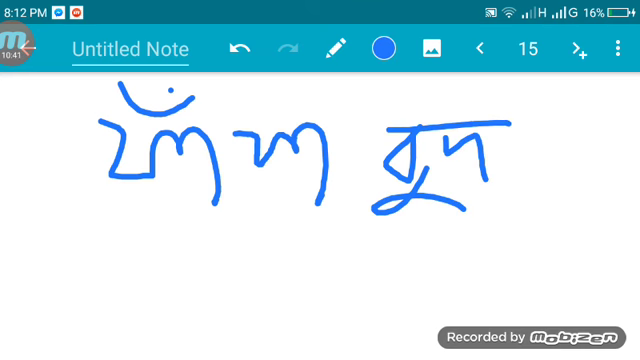
pyautogui.moveTo(540, 138)
pyautogui.mouseDown()
pyautogui.moveTo(531, 182)
pyautogui.moveTo(556, 205)
pyautogui.mouseUp()
pyautogui.moveTo(558, 150); pyautogui.dragTo(585, 185)
pyautogui.moveTo(556, 130); pyautogui.dragTo(600, 125)
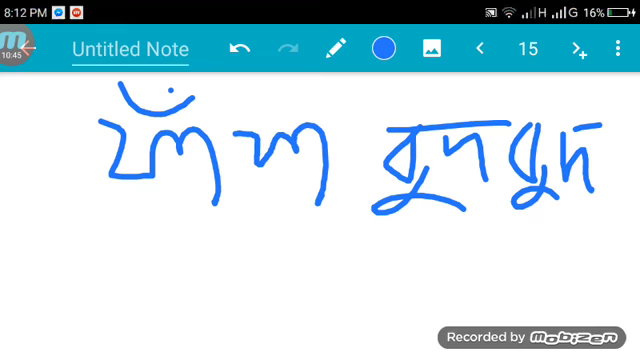
# - Start the second title line with the word সাবানের
pyautogui.moveTo(32, 268)
pyautogui.mouseDown()
pyautogui.moveTo(55, 266)
pyautogui.moveTo(100, 322)
pyautogui.mouseUp()
pyautogui.moveTo(140, 262); pyautogui.dragTo(140, 335)
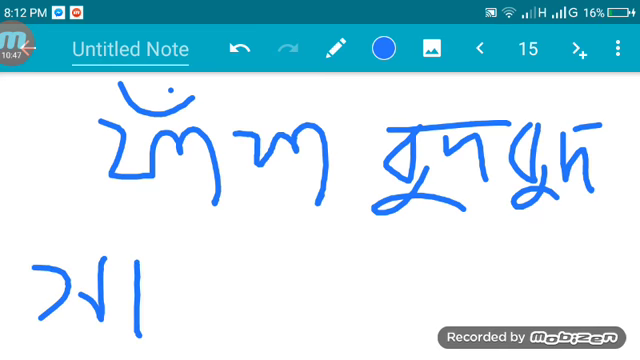
pyautogui.moveTo(50, 268); pyautogui.dragTo(192, 264)
pyautogui.moveTo(160, 270); pyautogui.dragTo(200, 325)
pyautogui.moveTo(205, 262); pyautogui.dragTo(206, 332)
pyautogui.moveTo(228, 266); pyautogui.dragTo(230, 320)
pyautogui.moveTo(250, 268); pyautogui.dragTo(290, 330)
pyautogui.moveTo(302, 262); pyautogui.dragTo(302, 316)
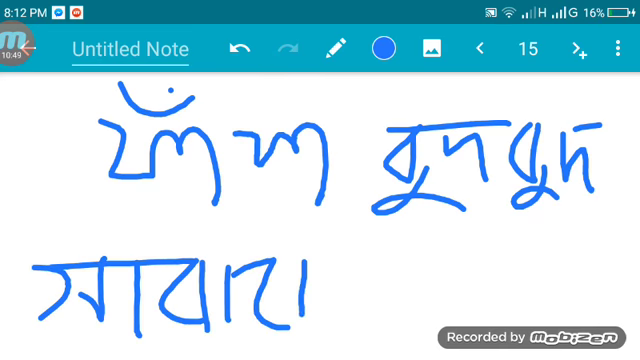
pyautogui.moveTo(268, 272); pyautogui.dragTo(300, 300)
# - Finish the second title line with the word ফেনা
pyautogui.moveTo(310, 270); pyautogui.dragTo(345, 300)
pyautogui.click(328, 322)
pyautogui.click(429, 271)
pyautogui.moveTo(455, 265)
pyautogui.mouseDown()
pyautogui.moveTo(420, 295)
pyautogui.moveTo(495, 300)
pyautogui.mouseUp()
pyautogui.moveTo(500, 270); pyautogui.dragTo(560, 300)
pyautogui.moveTo(520, 262); pyautogui.dragTo(588, 260)
pyautogui.moveTo(584, 262); pyautogui.dragTo(584, 335)
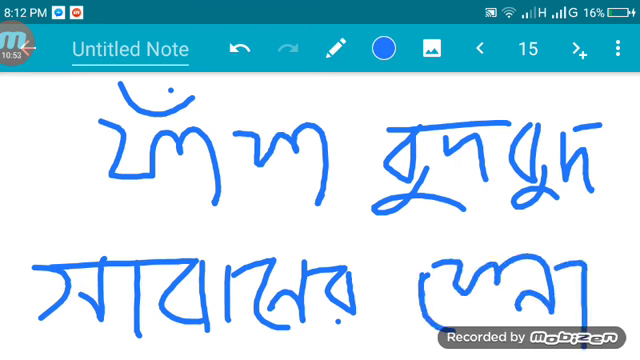
# - Underline both title lines, then add blank page 16
pyautogui.moveTo(135, 237); pyautogui.dragTo(612, 240)
pyautogui.moveTo(210, 340); pyautogui.dragTo(395, 338)
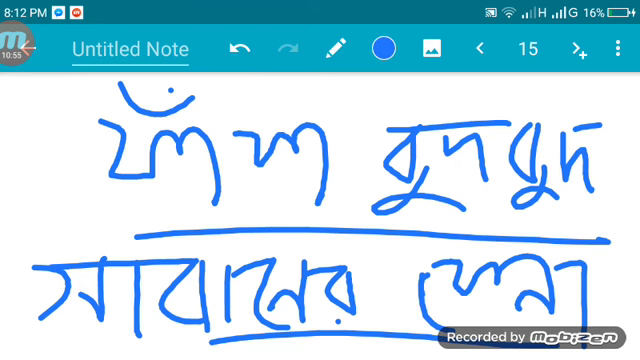
pyautogui.click(579, 48)
pyautogui.click(480, 48)
pyautogui.moveTo(140, 220); pyautogui.dragTo(510, 220)
pyautogui.moveTo(140, 345); pyautogui.dragTo(248, 338)
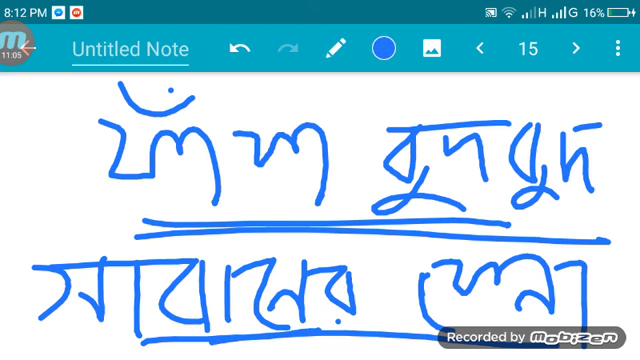
pyautogui.click(575, 48)
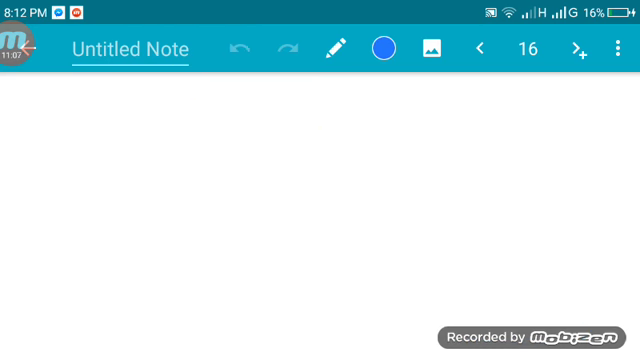
# - Write 'W =' in blue on page 16, then switch the ink to black
pyautogui.moveTo(33, 150)
pyautogui.mouseDown()
pyautogui.moveTo(66, 190)
pyautogui.moveTo(95, 150)
pyautogui.mouseUp()
pyautogui.moveTo(104, 166); pyautogui.dragTo(138, 162)
pyautogui.moveTo(110, 200); pyautogui.dragTo(152, 193)
pyautogui.click(384, 48)
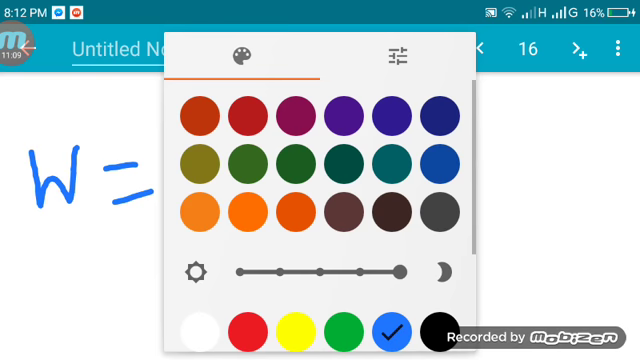
pyautogui.click(440, 332)
# - Write '2×4π(' after the equals sign and underline the 2
pyautogui.moveTo(150, 147)
pyautogui.mouseDown()
pyautogui.moveTo(178, 146)
pyautogui.moveTo(226, 200)
pyautogui.mouseUp()
pyautogui.moveTo(214, 155); pyautogui.dragTo(248, 190)
pyautogui.moveTo(244, 152); pyautogui.dragTo(224, 194)
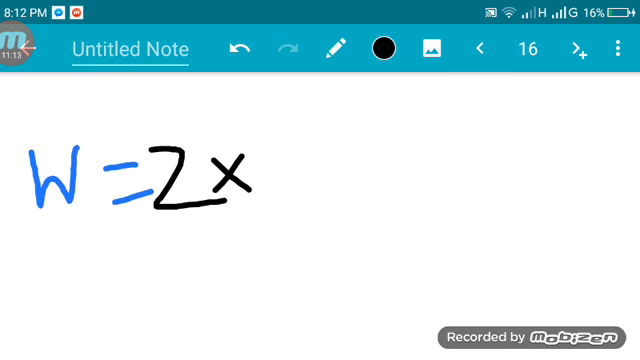
pyautogui.moveTo(284, 144)
pyautogui.mouseDown()
pyautogui.moveTo(284, 201)
pyautogui.moveTo(290, 180)
pyautogui.mouseUp()
pyautogui.moveTo(308, 156)
pyautogui.mouseDown()
pyautogui.moveTo(344, 154)
pyautogui.moveTo(304, 192)
pyautogui.mouseUp()
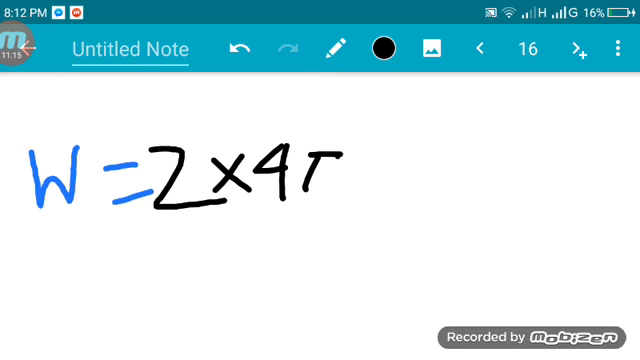
pyautogui.moveTo(340, 158); pyautogui.dragTo(342, 202)
pyautogui.moveTo(366, 123); pyautogui.dragTo(394, 214)
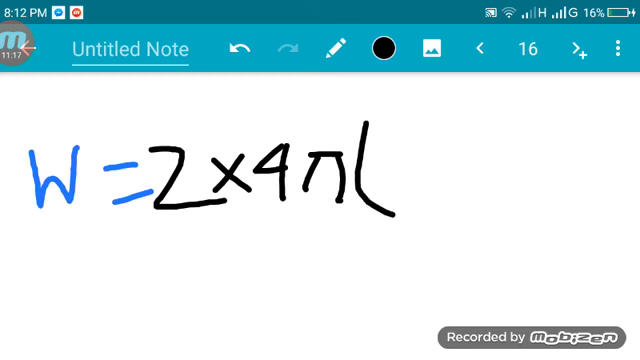
pyautogui.click(385, 145)
pyautogui.moveTo(147, 241); pyautogui.dragTo(187, 229)
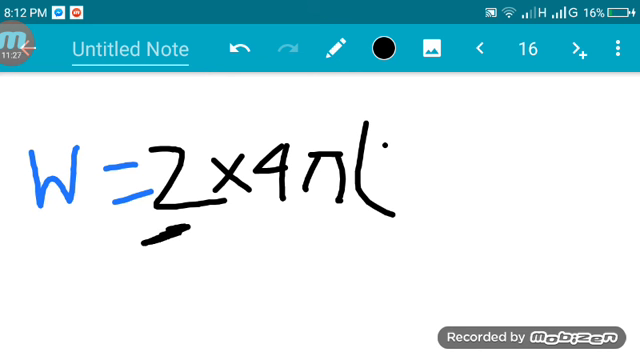
# - Write 'Nr² − R²)' to complete the parentheses
pyautogui.moveTo(390, 140); pyautogui.dragTo(389, 196)
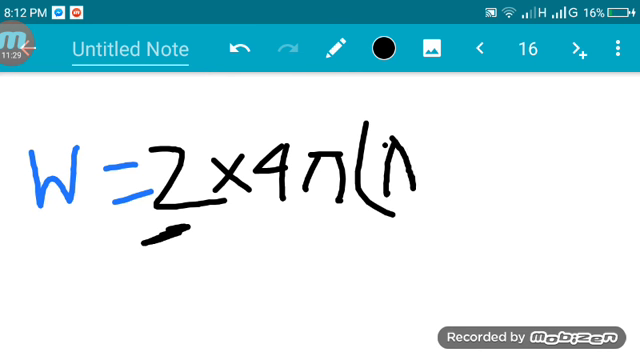
pyautogui.moveTo(390, 138); pyautogui.dragTo(412, 136)
pyautogui.click(429, 160)
pyautogui.moveTo(438, 158)
pyautogui.mouseDown()
pyautogui.moveTo(462, 160)
pyautogui.moveTo(462, 198)
pyautogui.mouseUp()
pyautogui.moveTo(464, 136)
pyautogui.mouseDown()
pyautogui.moveTo(496, 168)
pyautogui.moveTo(536, 176)
pyautogui.mouseUp()
pyautogui.click(566, 141)
pyautogui.moveTo(556, 146)
pyautogui.mouseDown()
pyautogui.moveTo(550, 208)
pyautogui.moveTo(582, 205)
pyautogui.mouseUp()
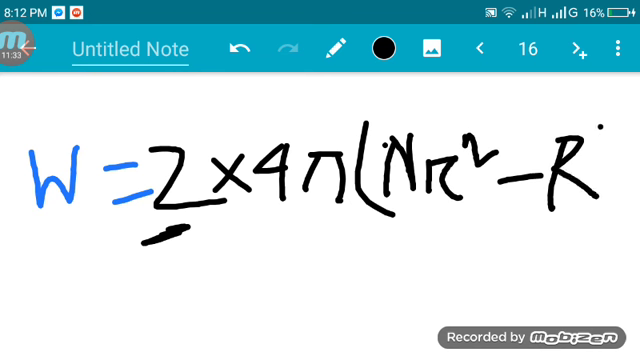
pyautogui.moveTo(600, 128); pyautogui.dragTo(620, 158)
pyautogui.moveTo(620, 126); pyautogui.dragTo(610, 232)
# - Add '×T' below the end of the formula
pyautogui.moveTo(541, 240); pyautogui.dragTo(528, 340)
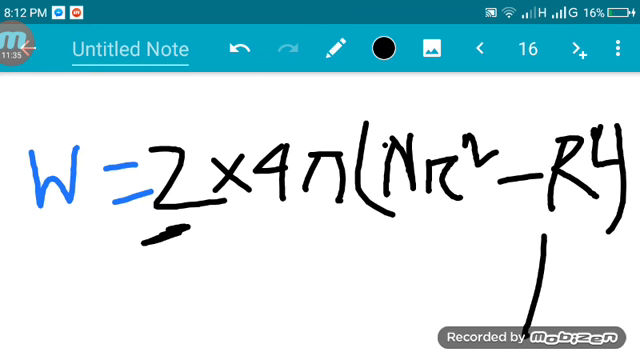
pyautogui.moveTo(502, 238); pyautogui.dragTo(562, 236)
pyautogui.moveTo(420, 262); pyautogui.dragTo(476, 298)
pyautogui.moveTo(470, 262); pyautogui.dragTo(412, 320)
pyautogui.moveTo(562, 236); pyautogui.dragTo(594, 234)
# - Switch the ink to red and draw a rectangle around the W formula
pyautogui.click(384, 48)
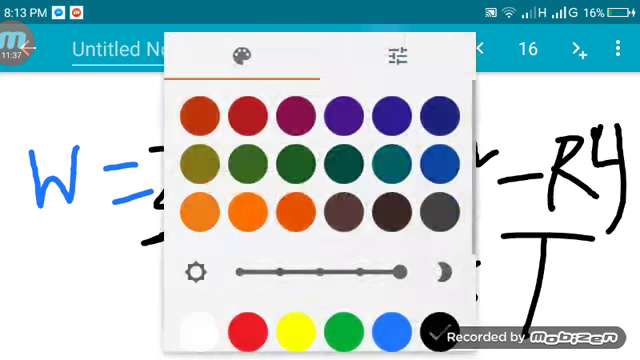
pyautogui.click(392, 332)
pyautogui.click(384, 48)
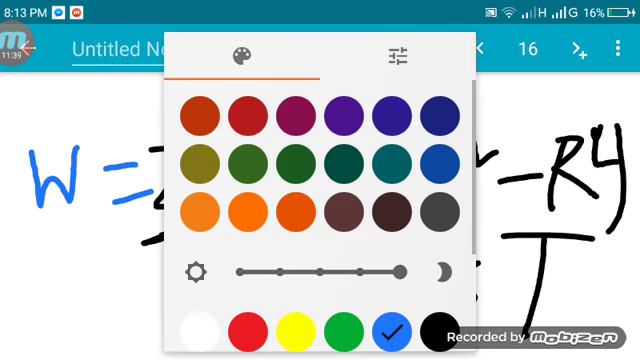
pyautogui.click(249, 331)
pyautogui.moveTo(24, 92)
pyautogui.mouseDown()
pyautogui.moveTo(25, 300)
pyautogui.moveTo(148, 88)
pyautogui.moveTo(620, 100)
pyautogui.moveTo(622, 190)
pyautogui.moveTo(600, 318)
pyautogui.moveTo(32, 322)
pyautogui.mouseUp()
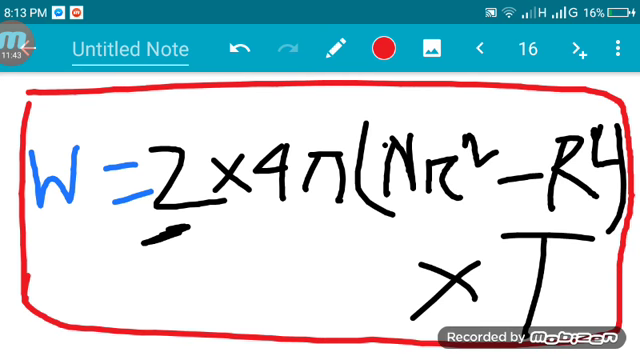